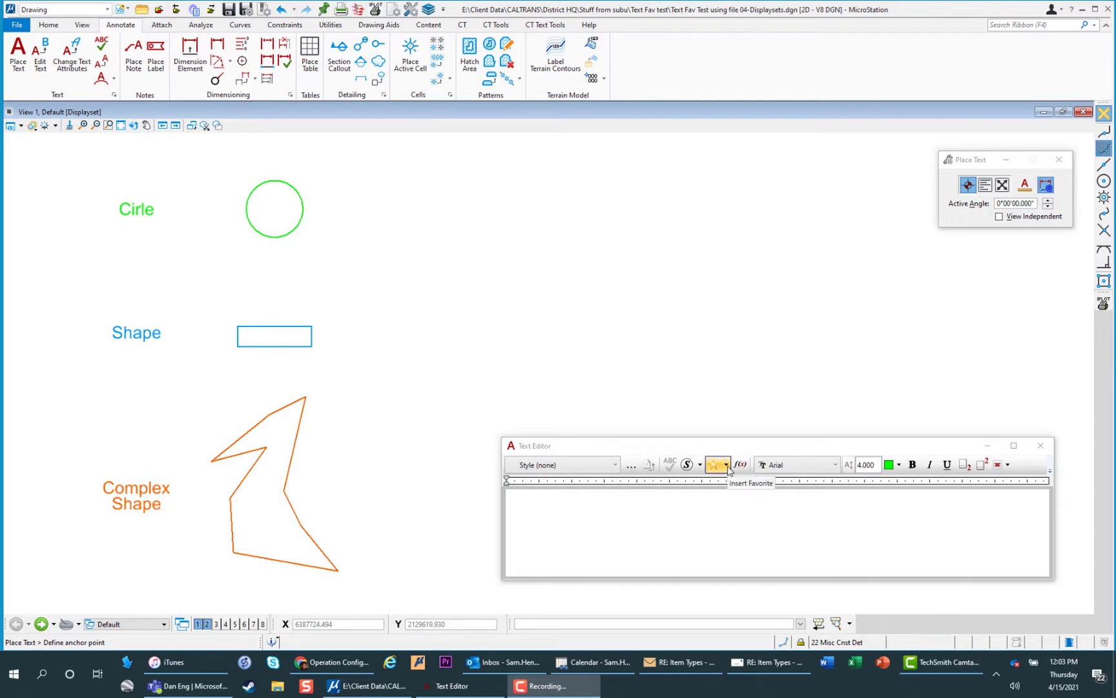
Open the text favorites manager and add a category named Measure under the current drawing file
left_click(726, 465)
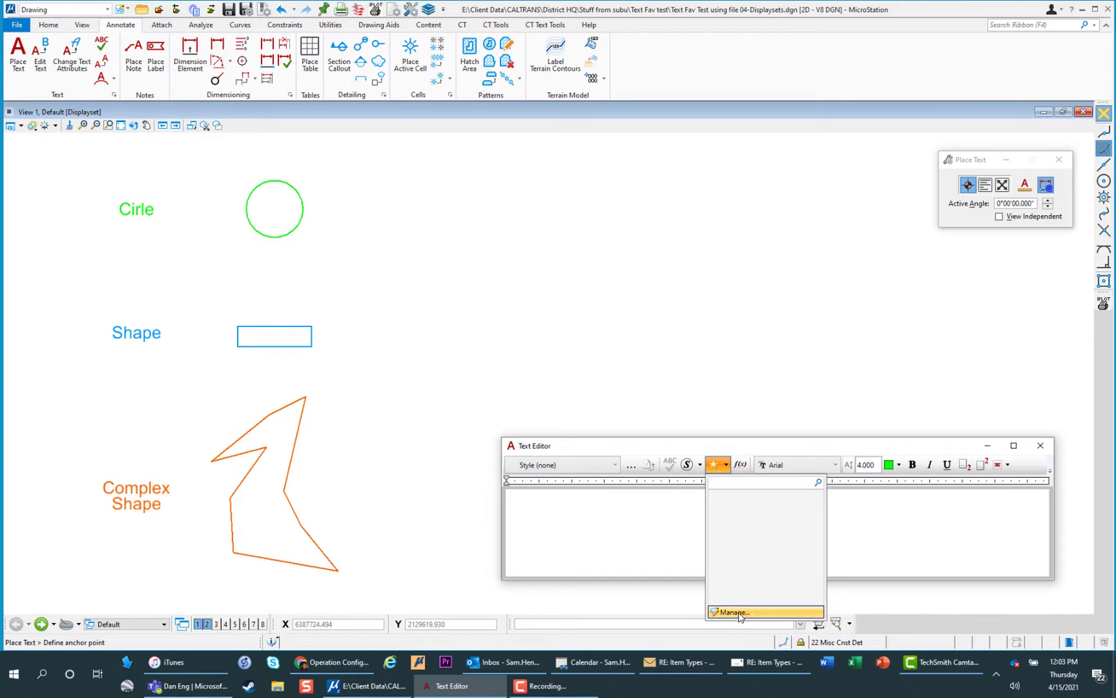
left_click(736, 612)
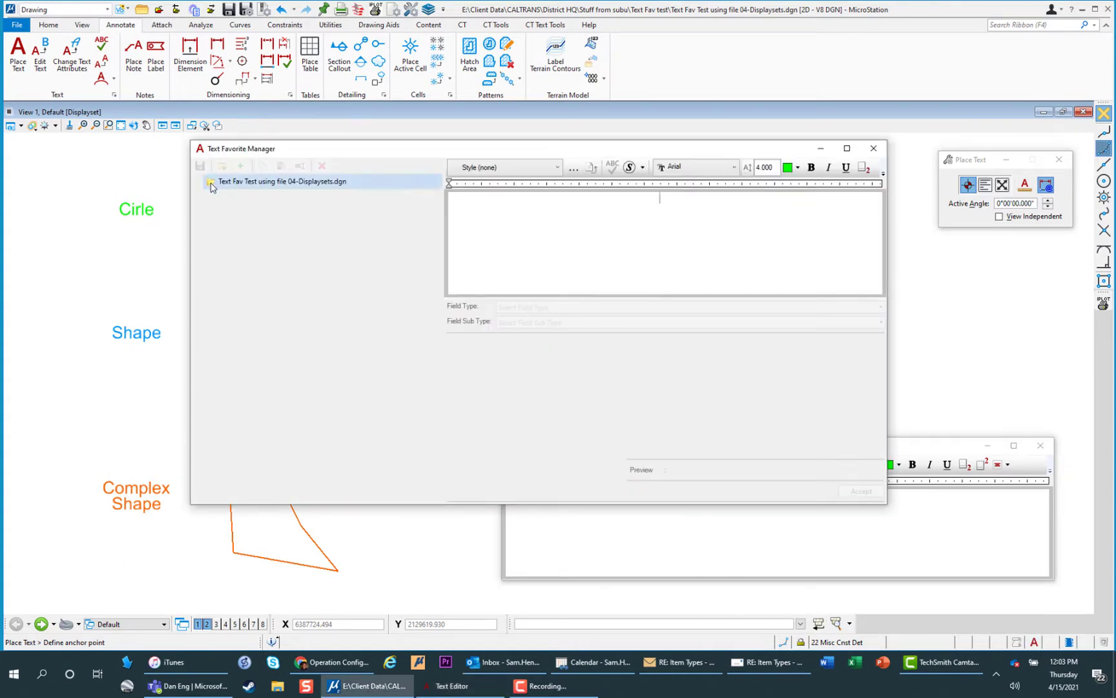
left_click(235, 183)
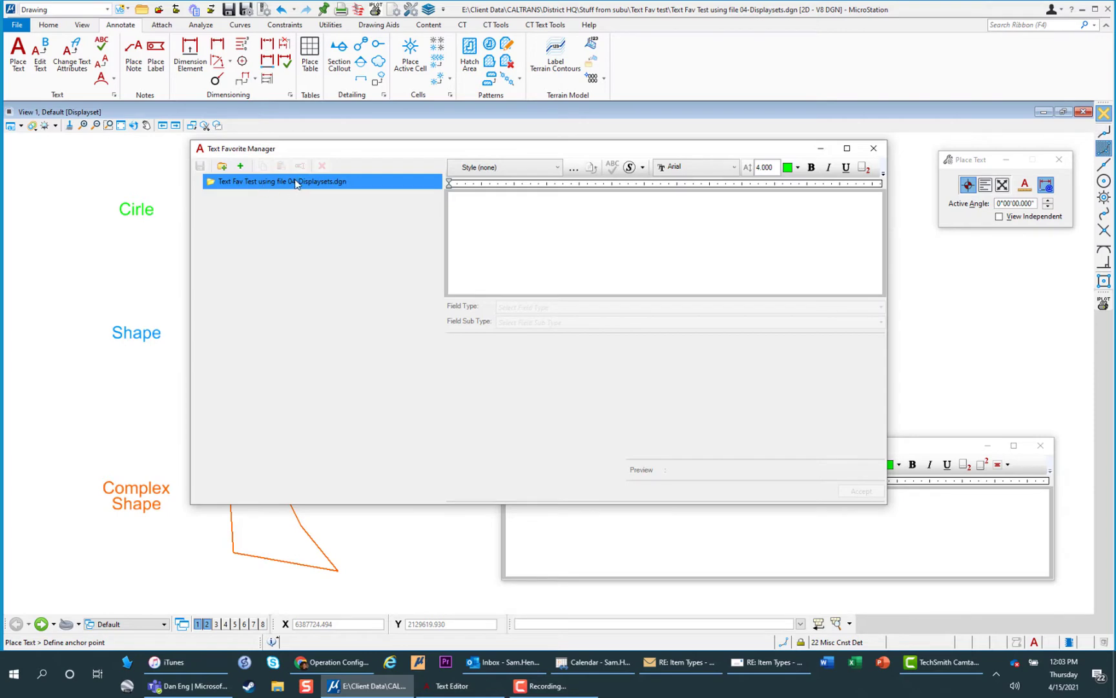
left_click(222, 165)
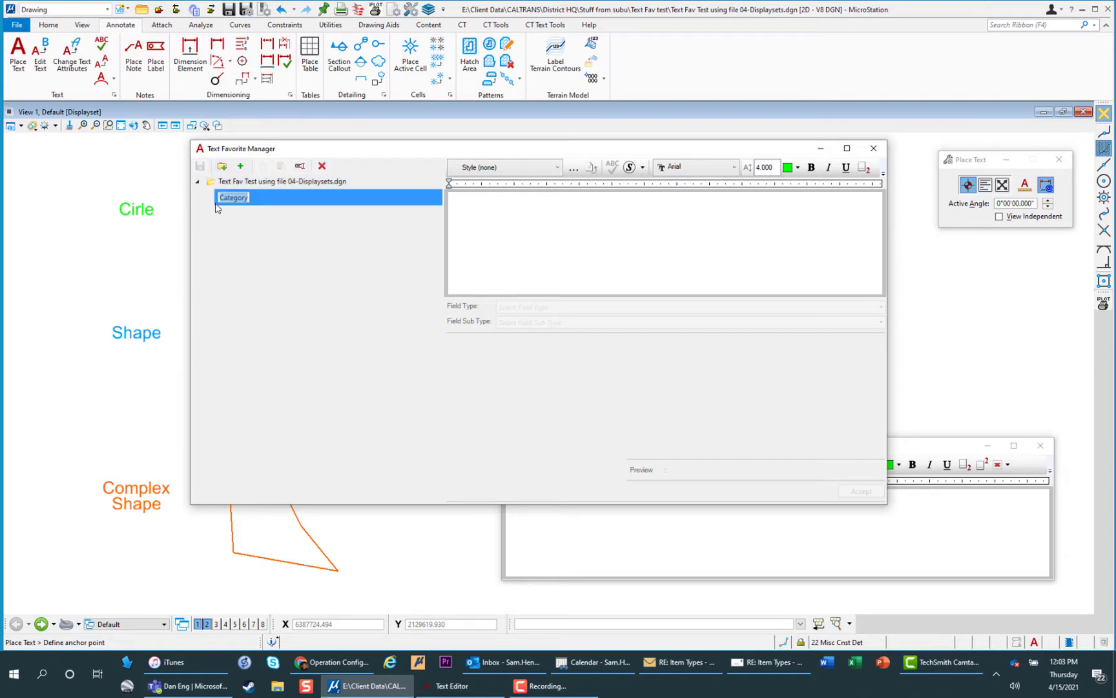
type("Measure")
key("Return")
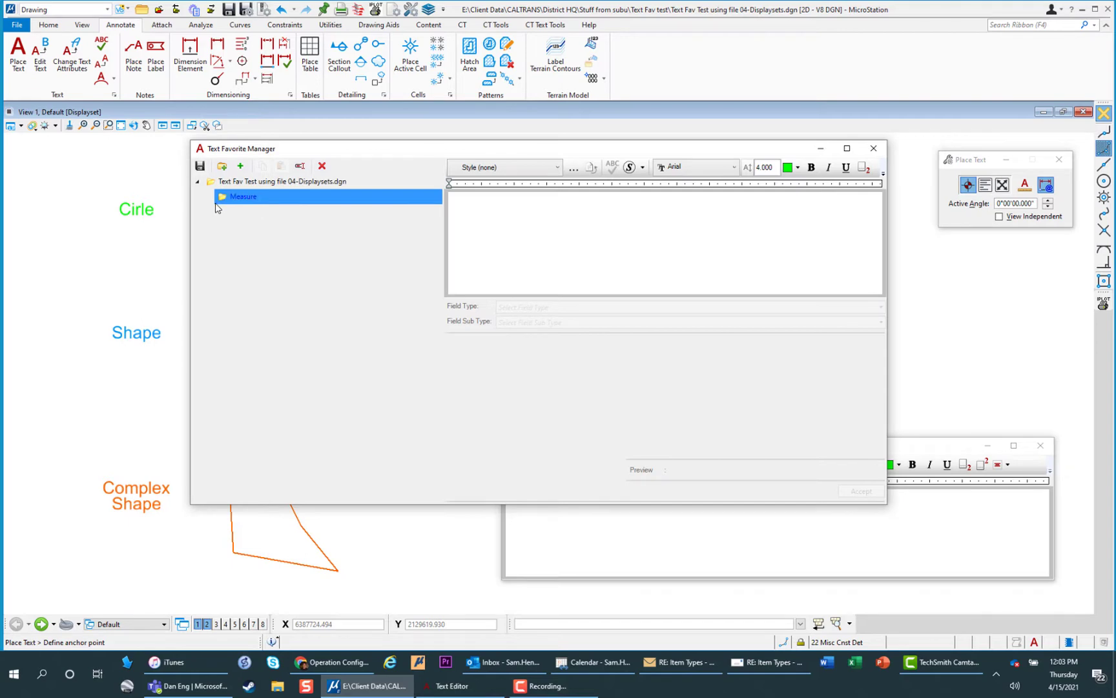
Add a text favorite named Area to the Measure category and set its text color to white
left_click(242, 167)
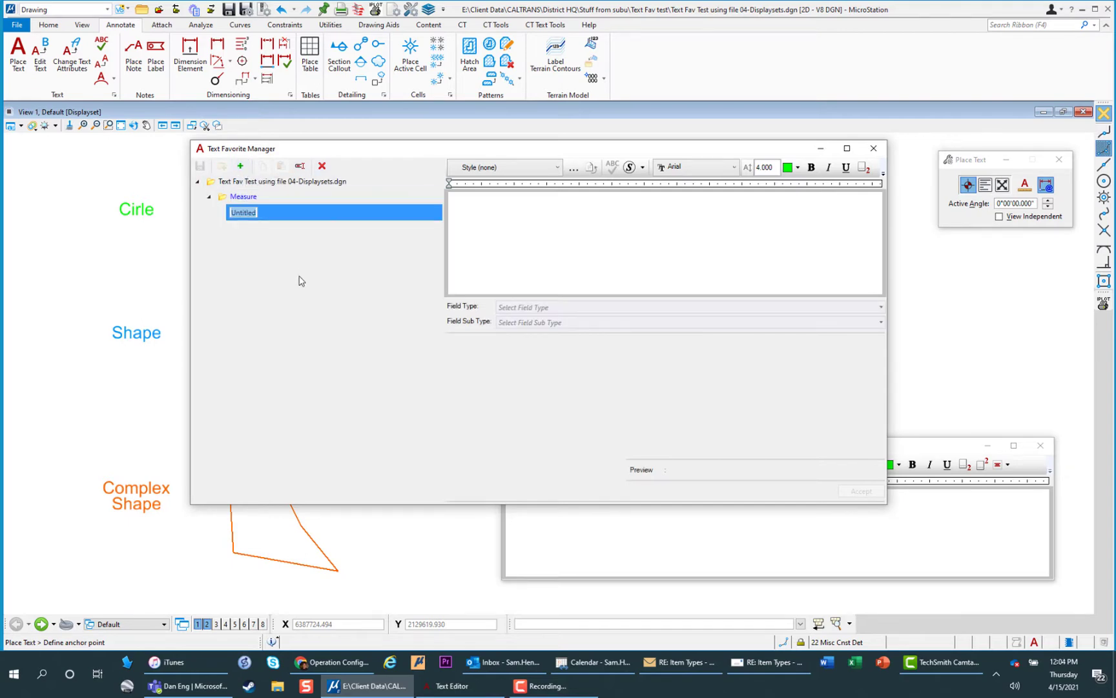
type("Area")
key("Return")
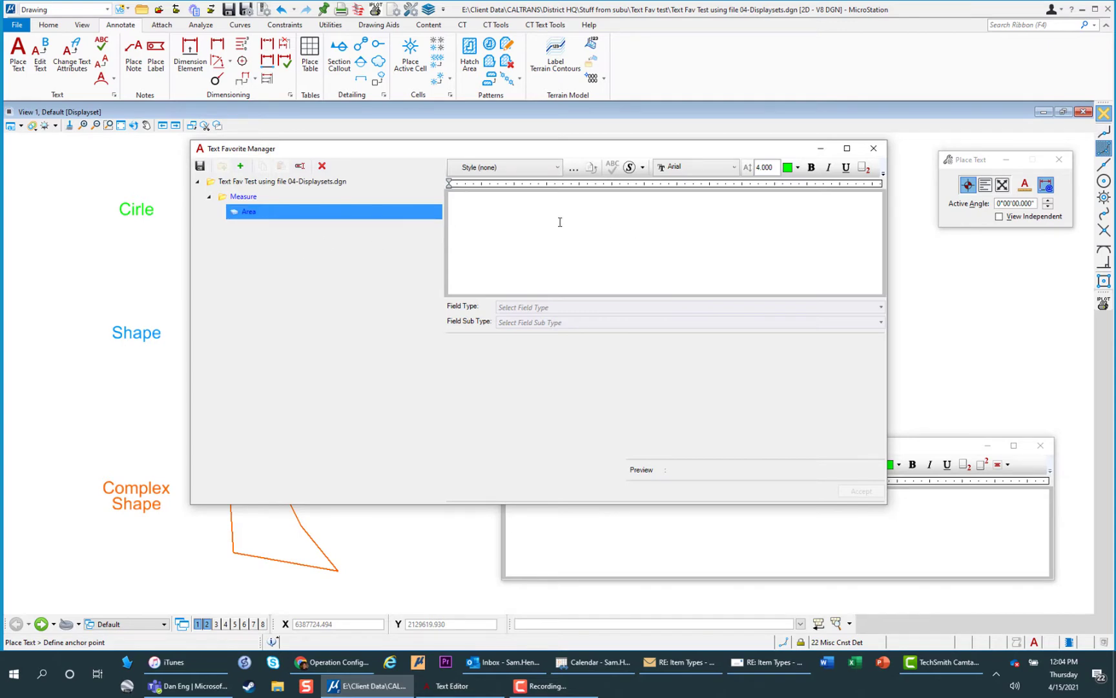
left_click(798, 167)
left_click(809, 236)
left_click(1027, 409)
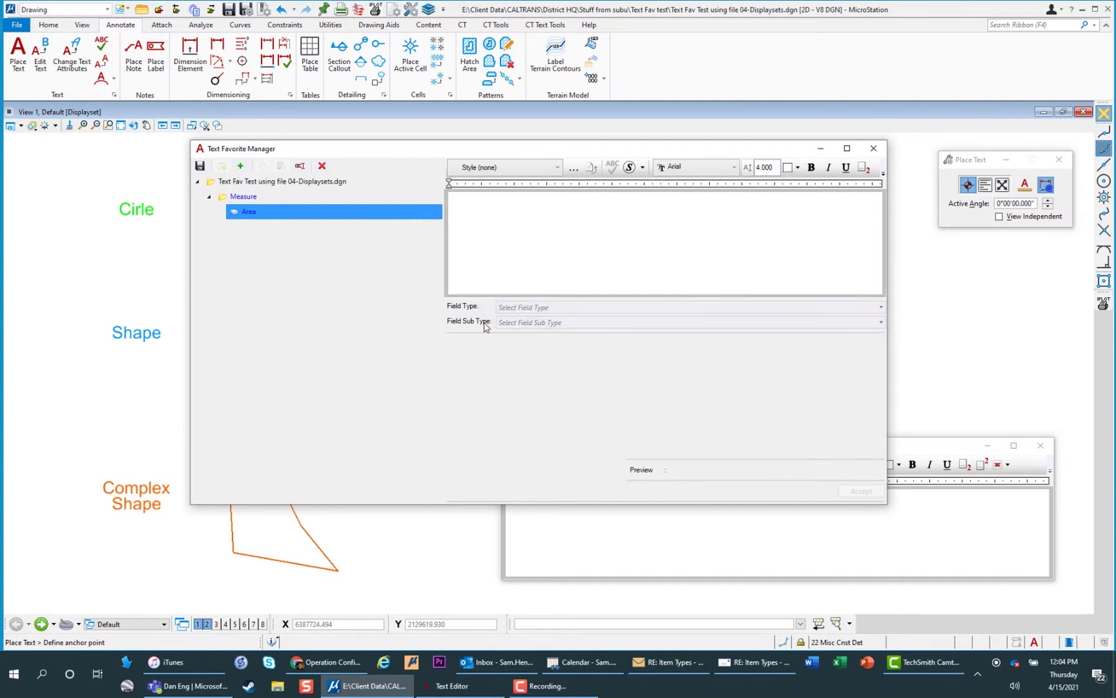
Define the favorite's field as Element Properties of a Shape, using the Area property from Geometry
left_click(508, 308)
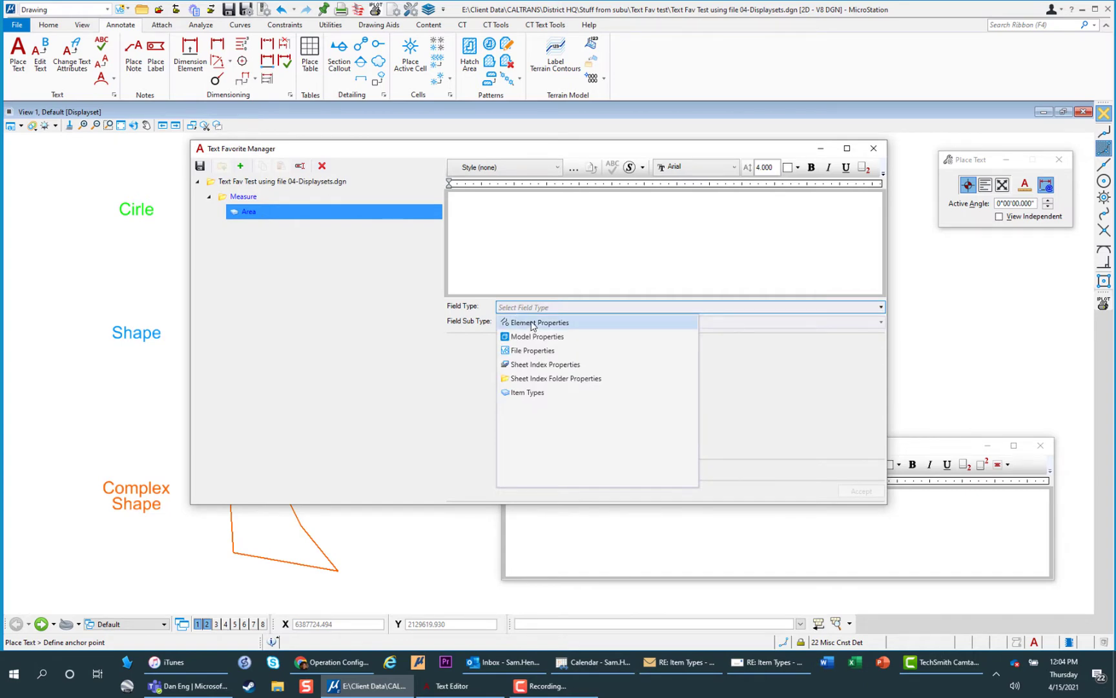
left_click(531, 323)
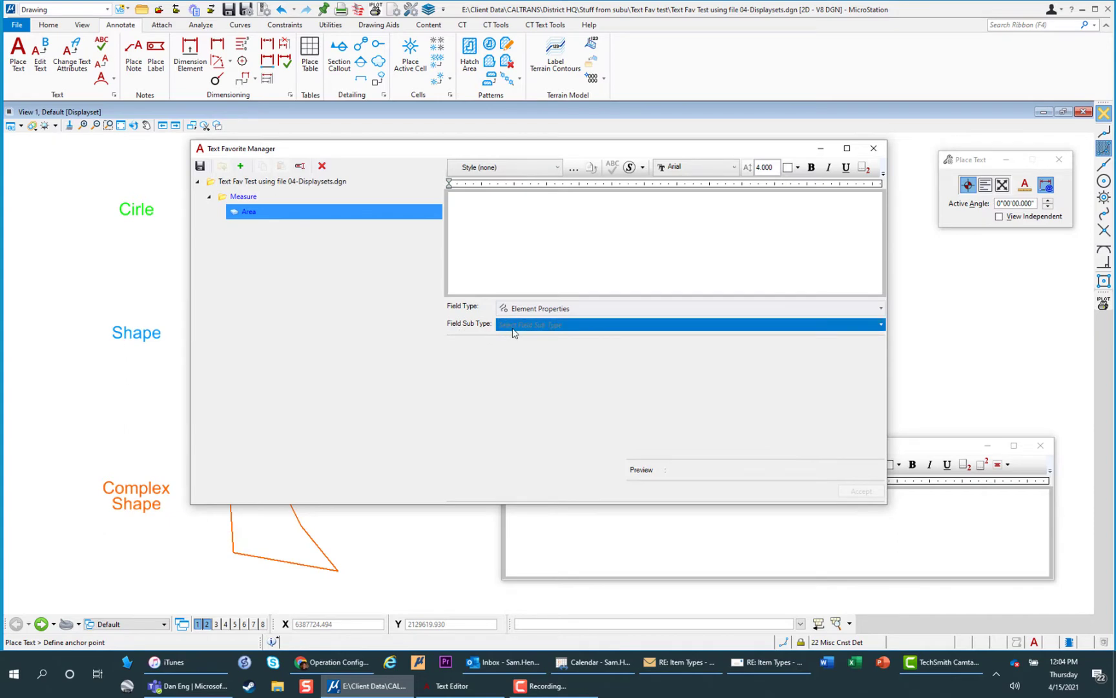
left_click(513, 327)
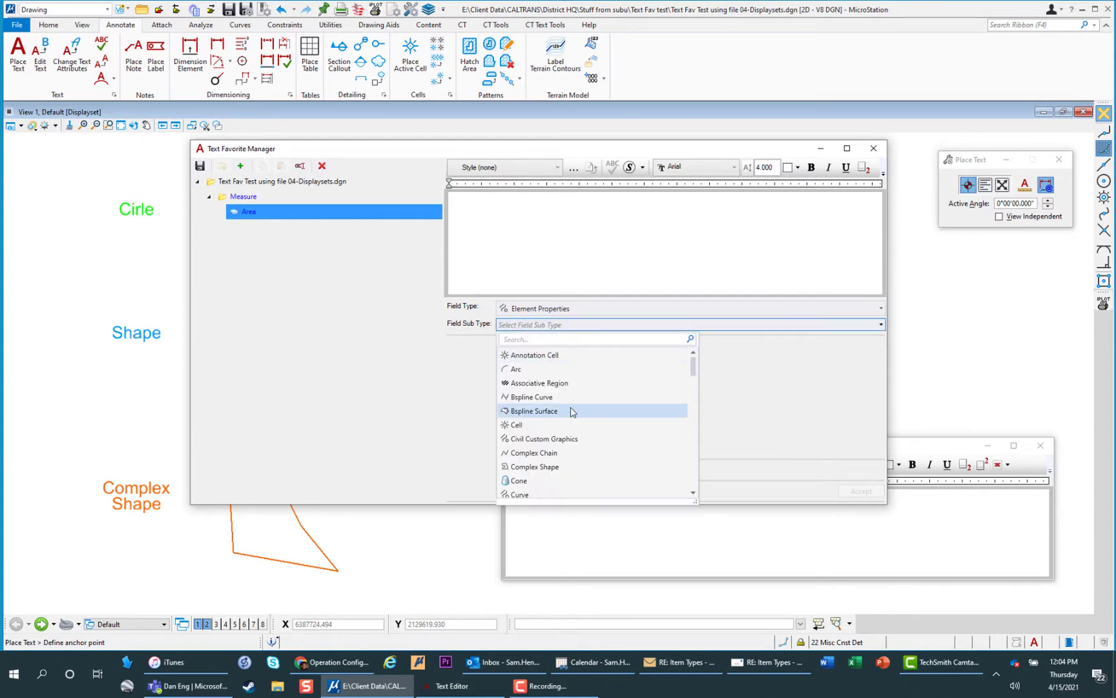
scroll(571, 412, "down", 10)
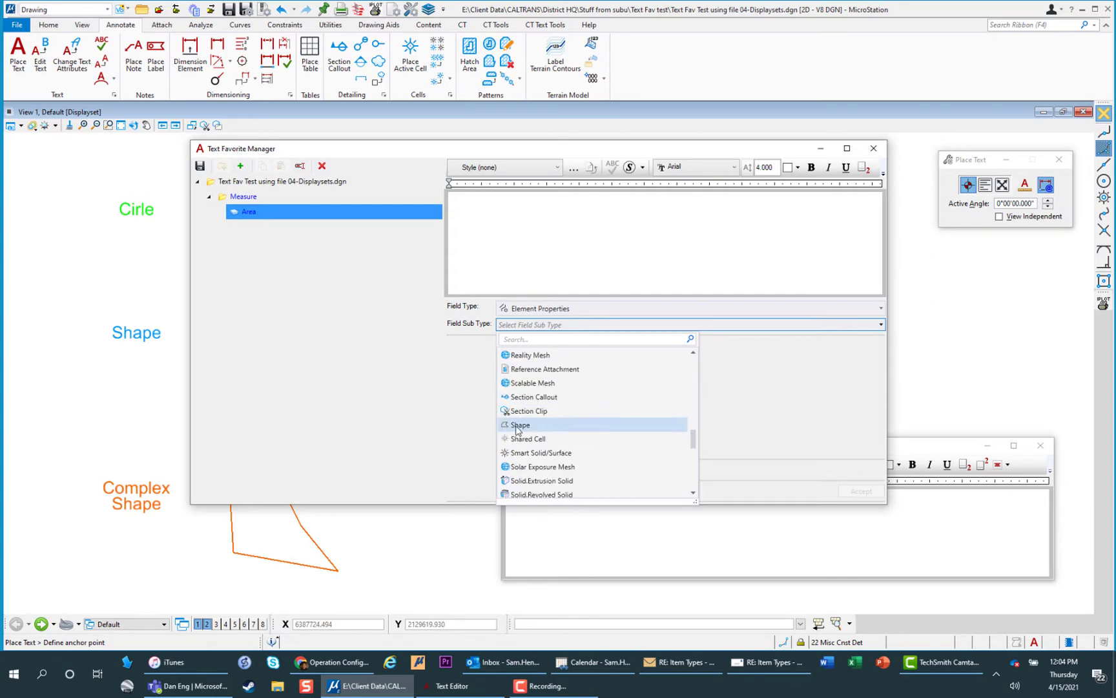
left_click(520, 466)
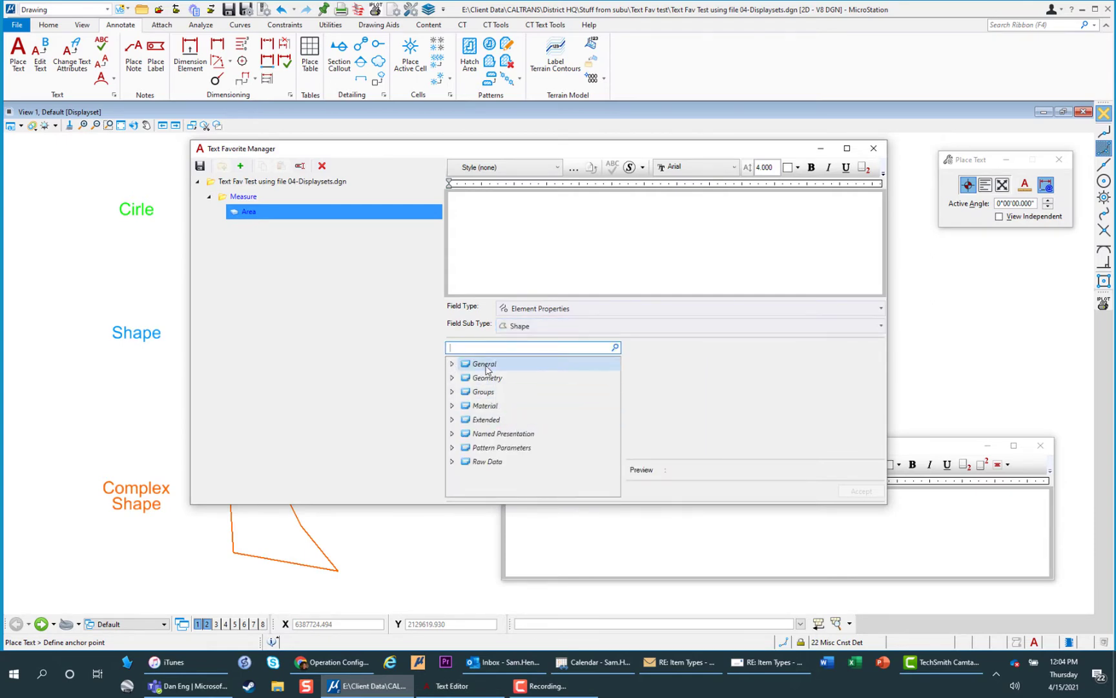
left_click(452, 378)
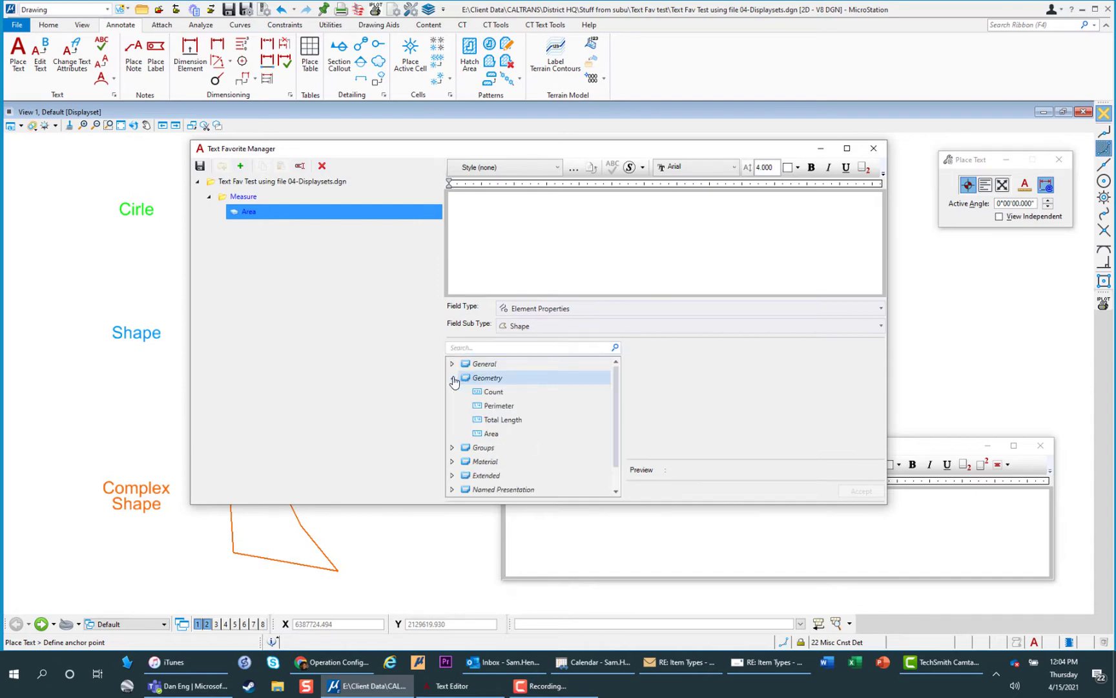
left_click(491, 434)
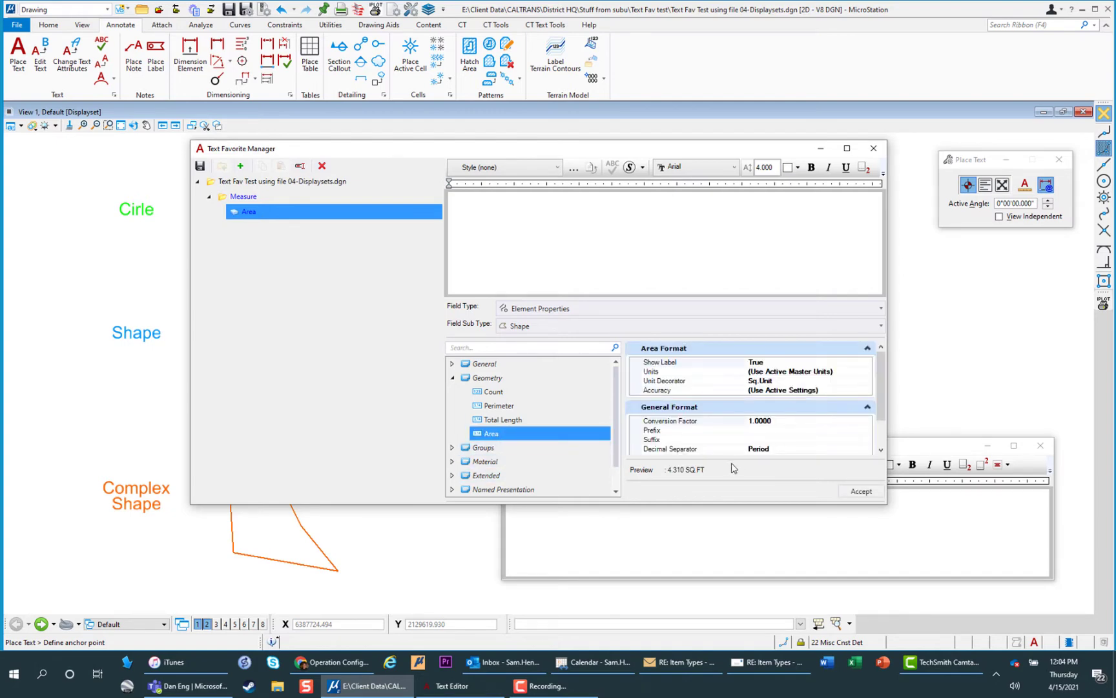
Insert the area field with accuracy 0 into the favorite, and save the favorite before closing its manager
left_click(843, 392)
left_click(867, 390)
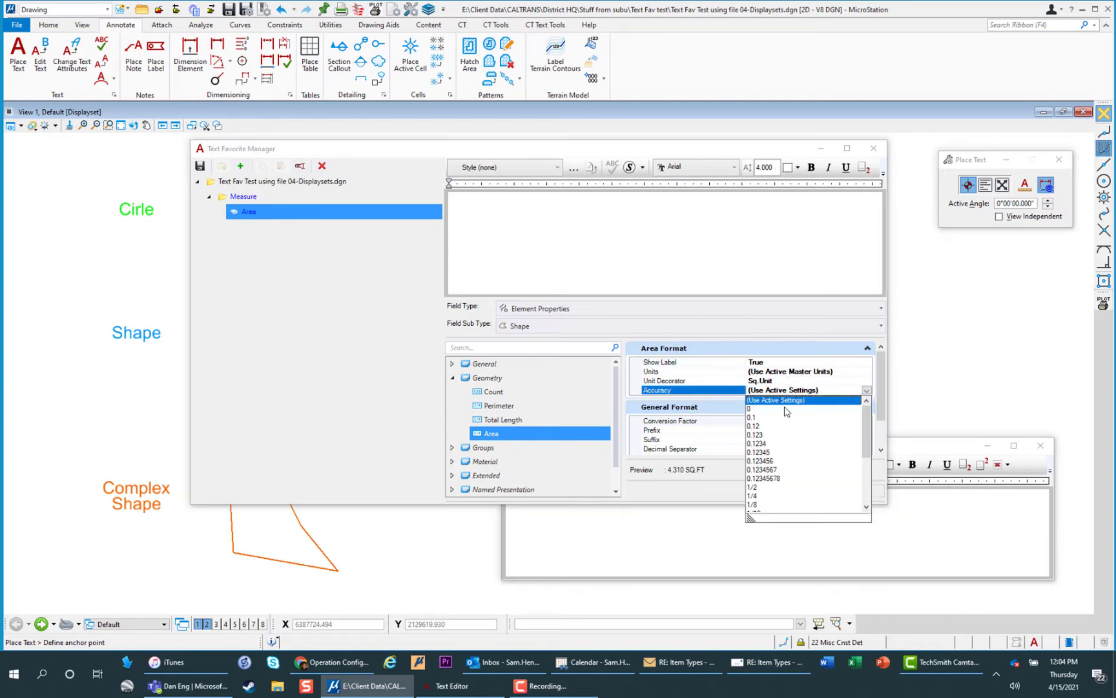
left_click(781, 405)
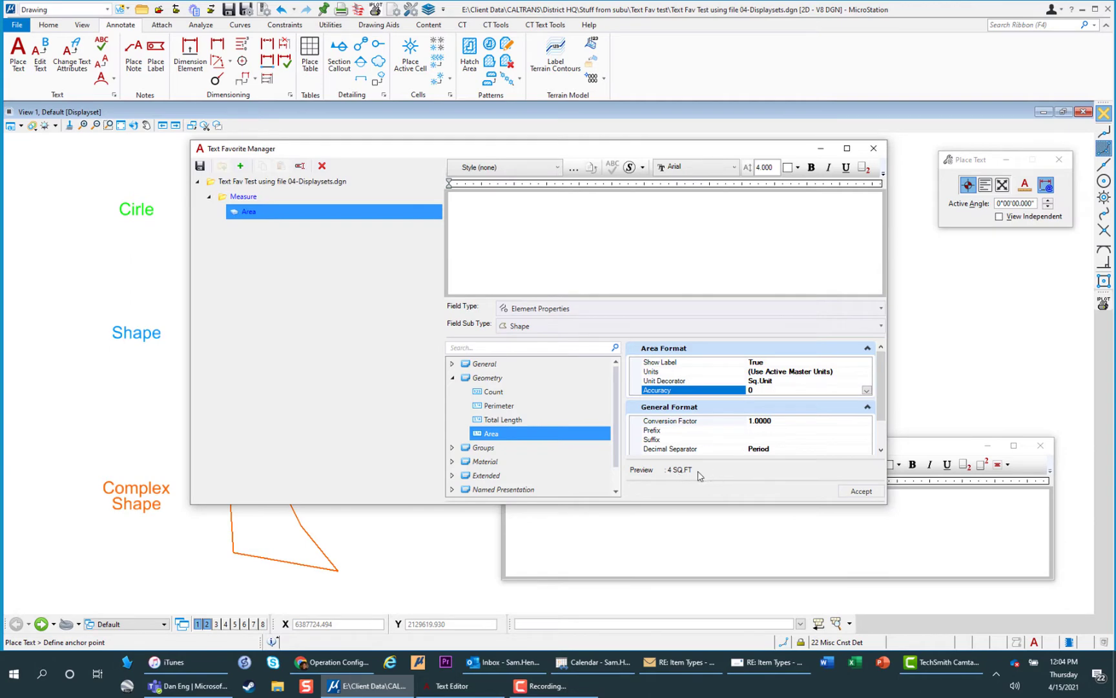
left_click(860, 491)
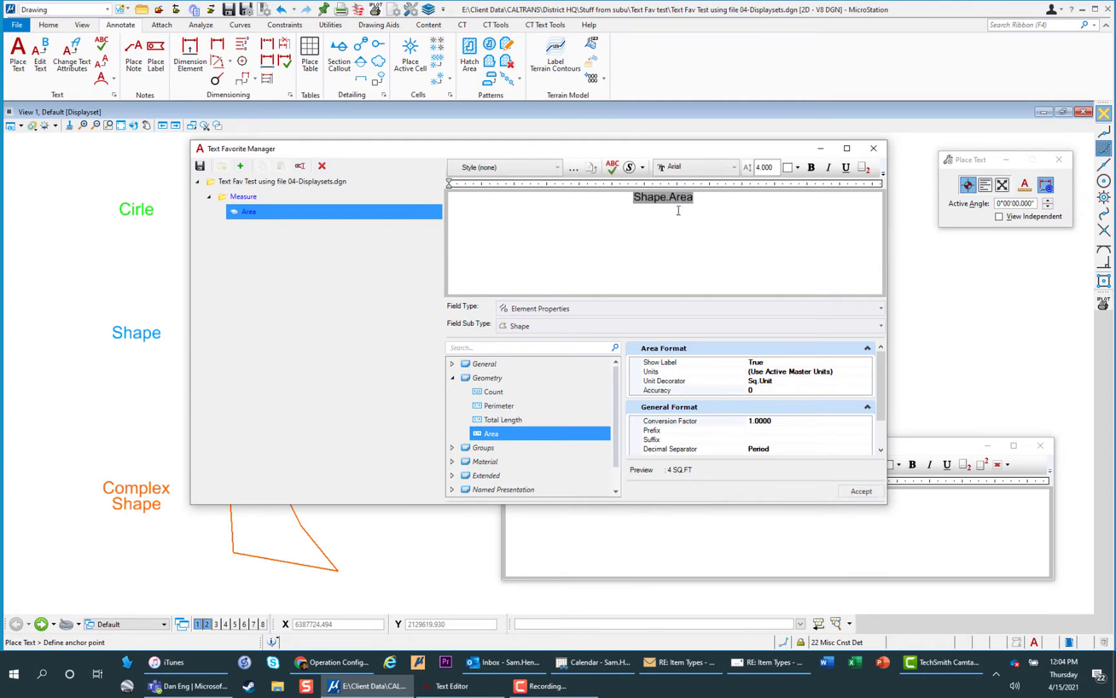
left_click(201, 166)
left_click(874, 150)
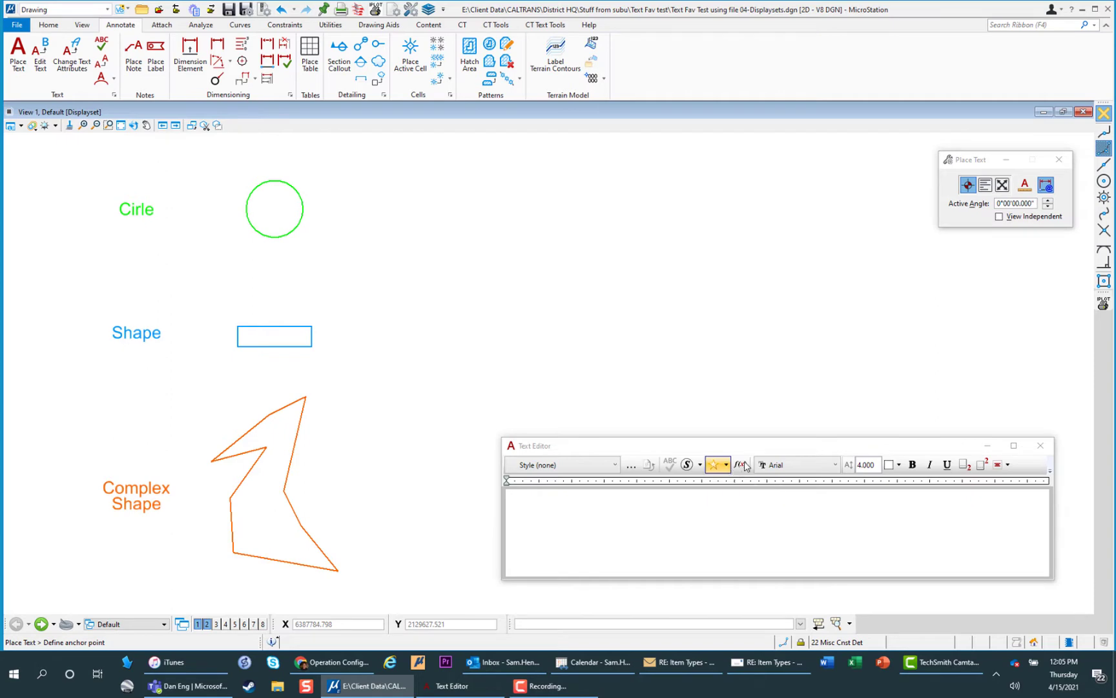
Insert the Area text favorite into the text editor as the text to place
left_click(1046, 187)
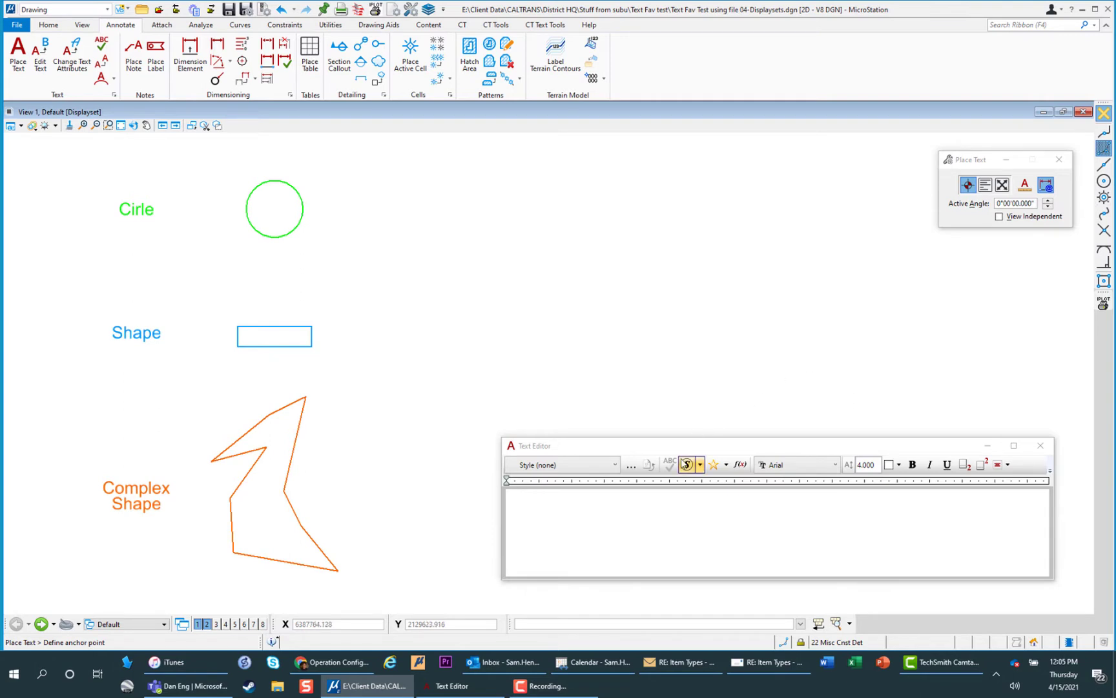
left_click(726, 470)
left_click(725, 470)
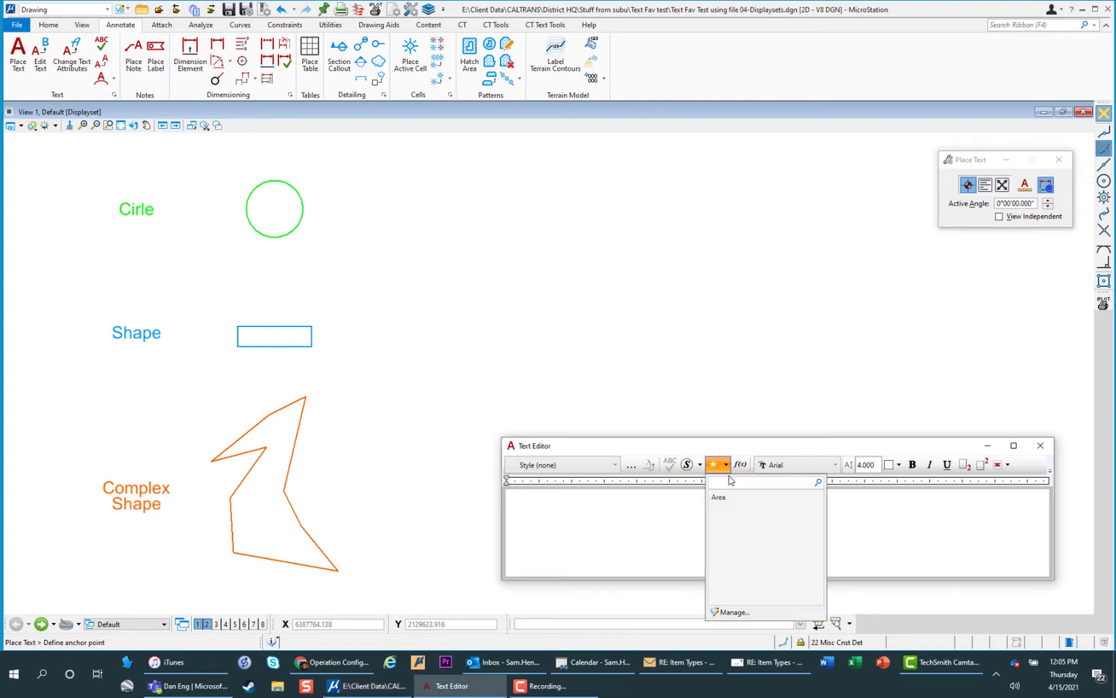
left_click(727, 499)
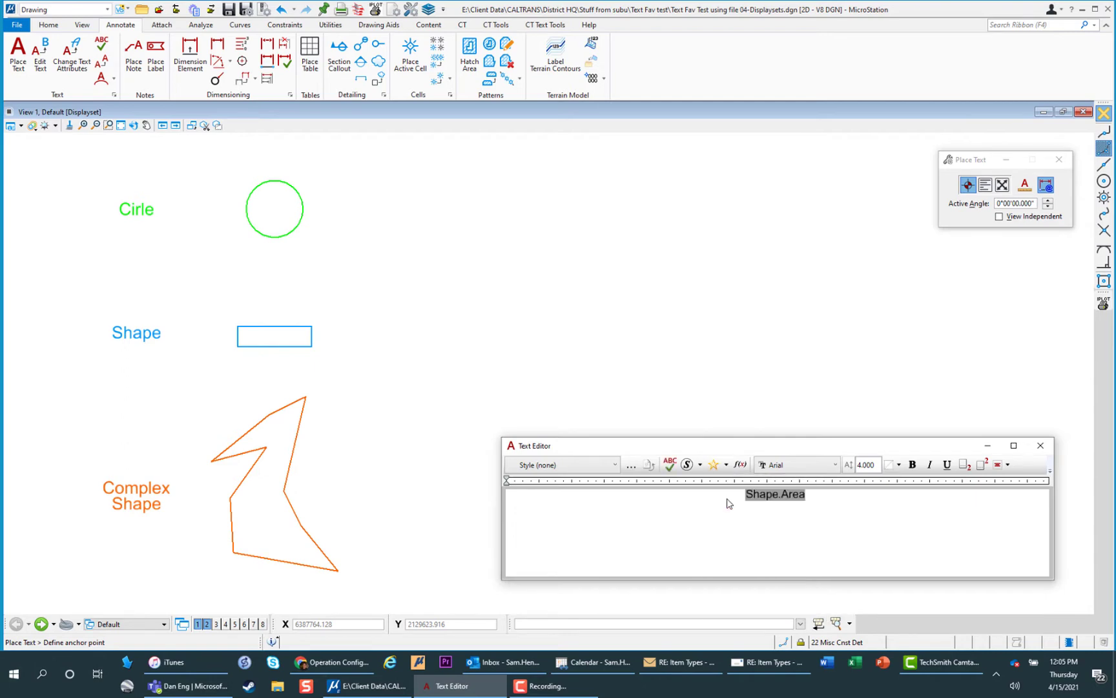
Place area text associated with the circle, the rectangle and the complex shape, each just to the right of its element
middle_click(304, 208)
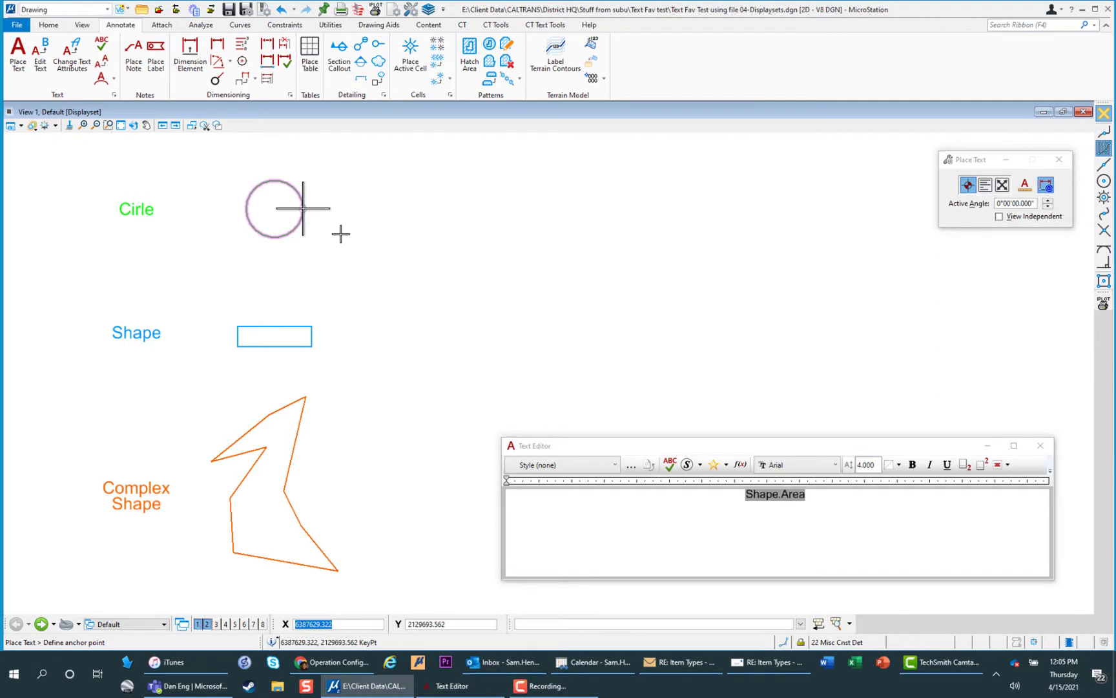
left_click(343, 236)
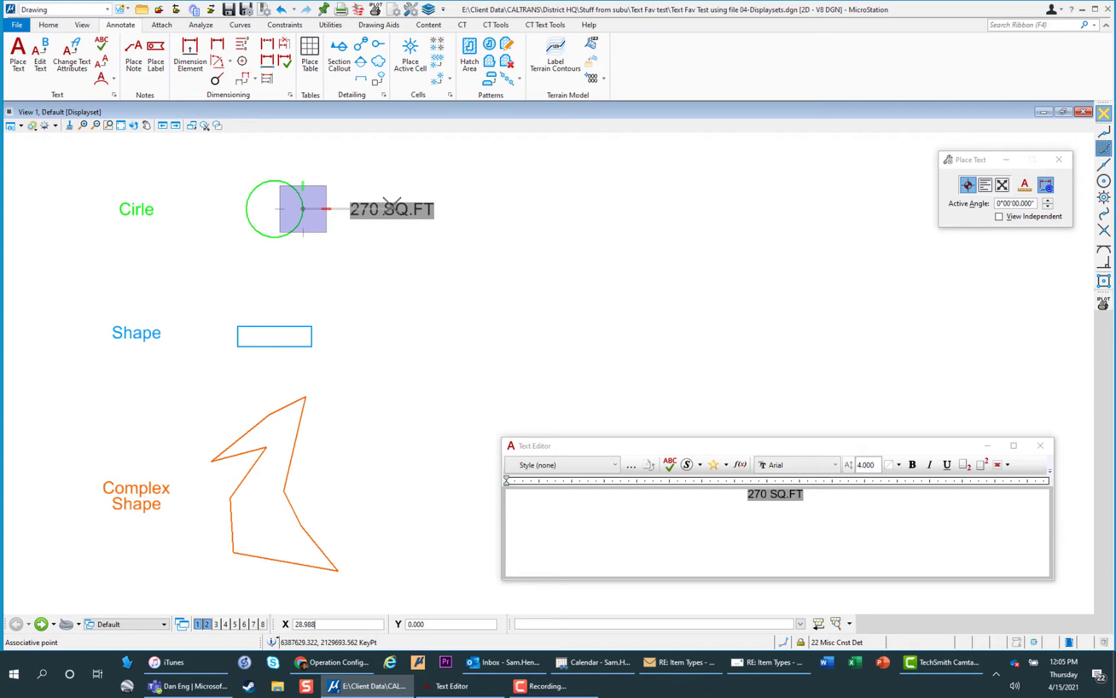
left_click(392, 207)
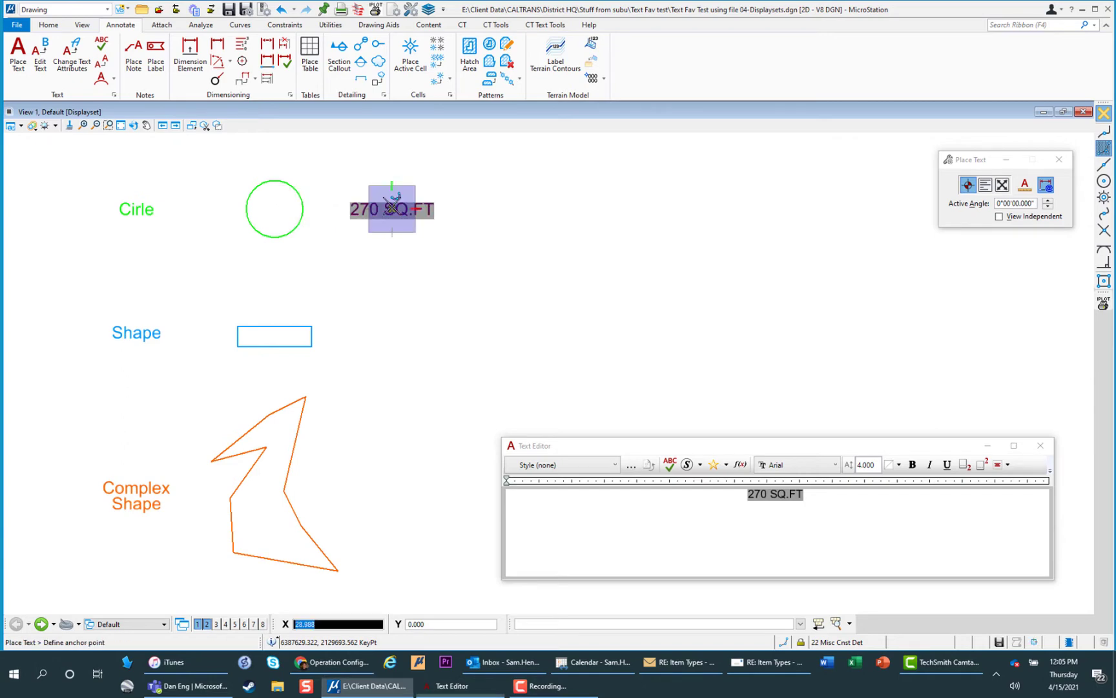
left_click(311, 335)
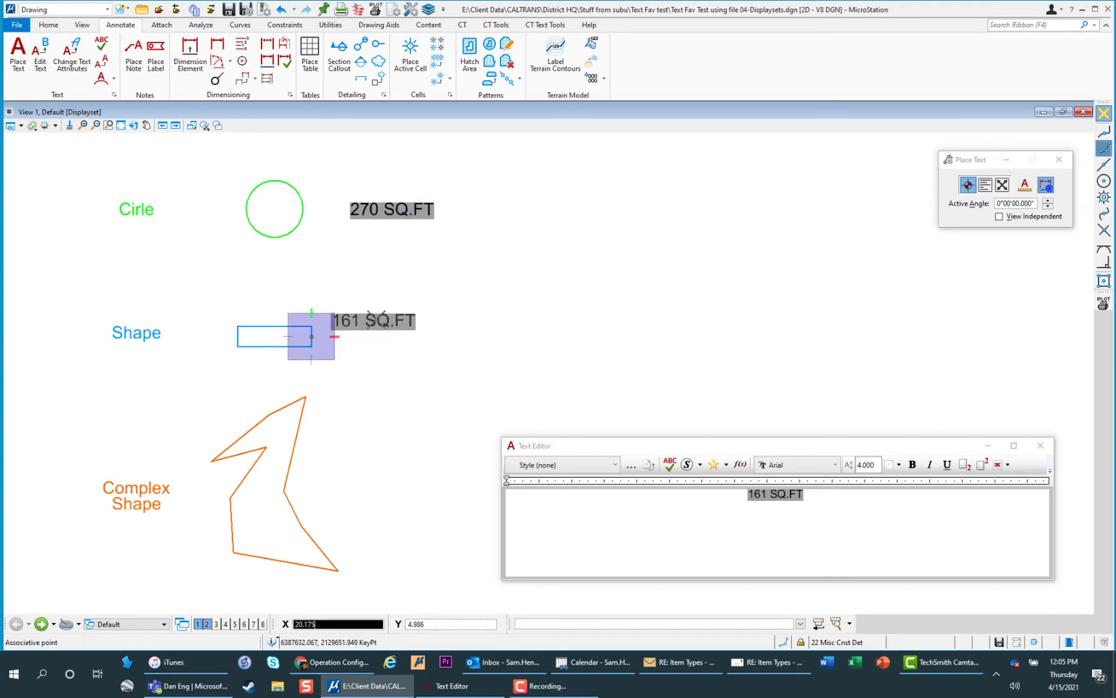
left_click(396, 336)
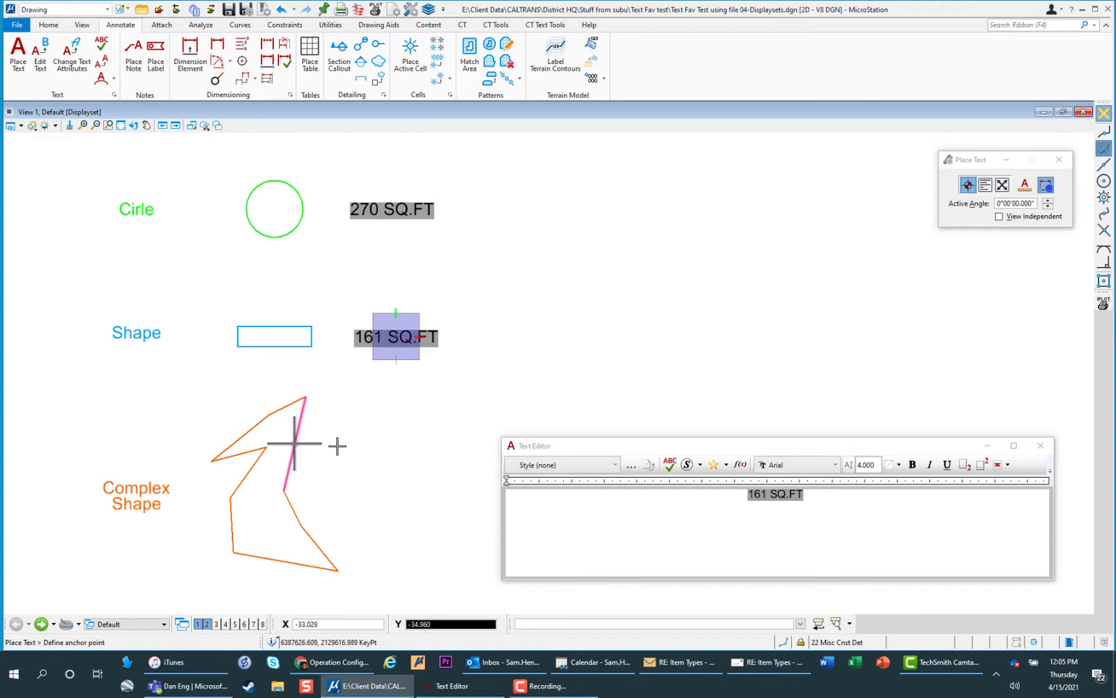
left_click(323, 448)
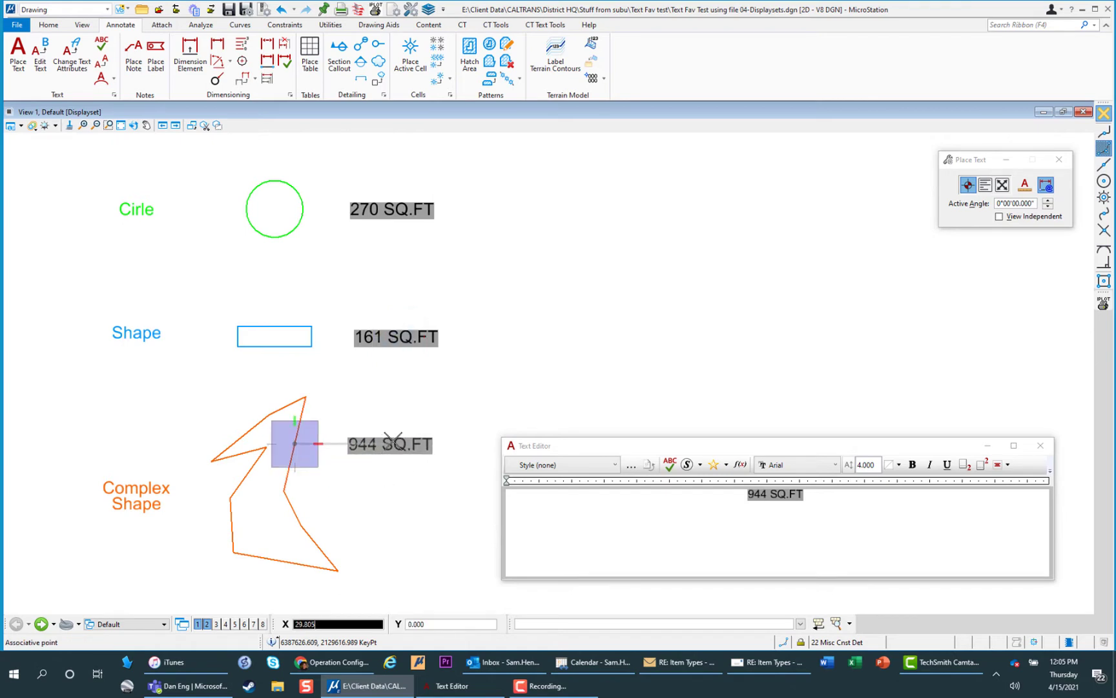
left_click(396, 444)
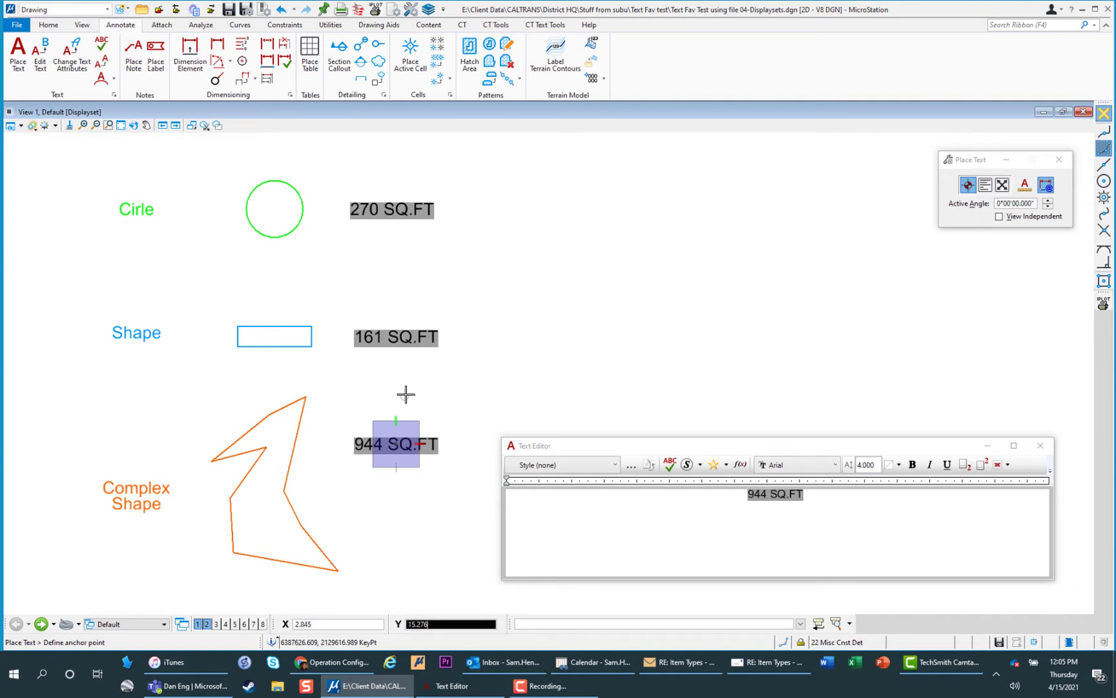
Enlarge the circle with Modify Element to an area of about 706 square feet
right_click(520, 296)
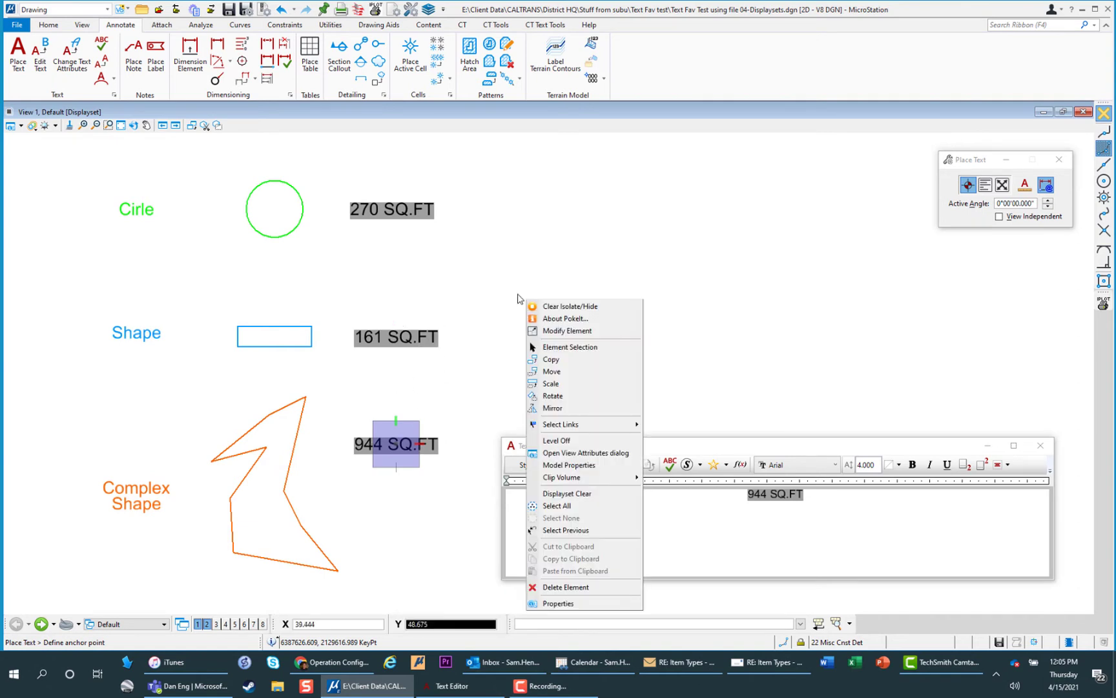
left_click(568, 330)
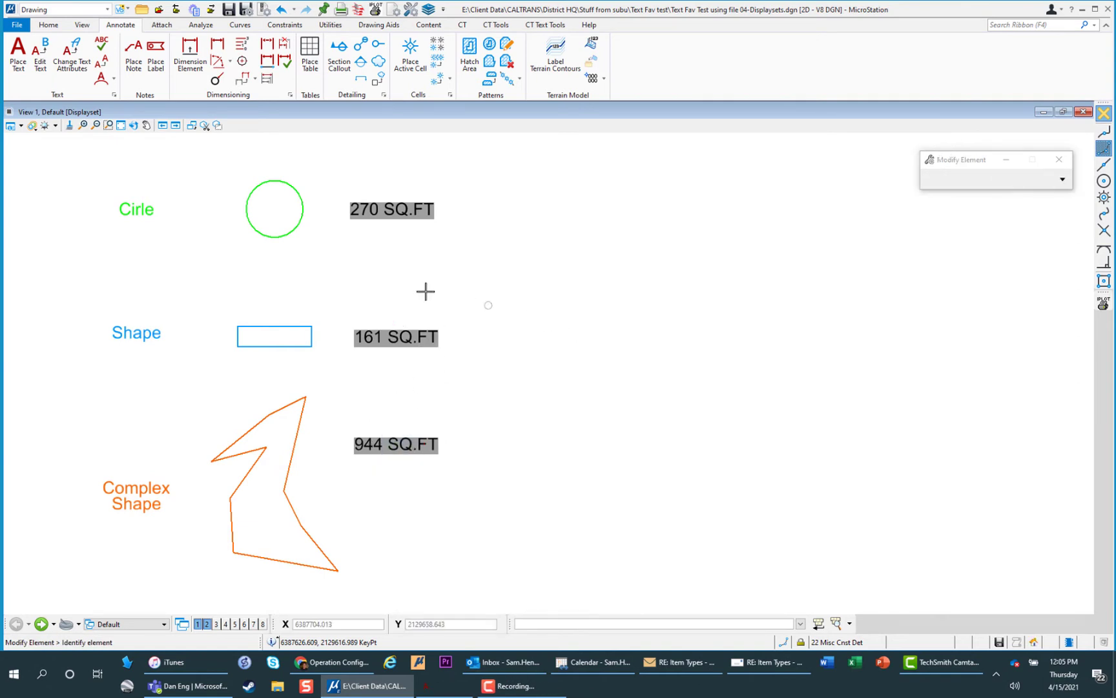
left_click(274, 238)
left_click(274, 254)
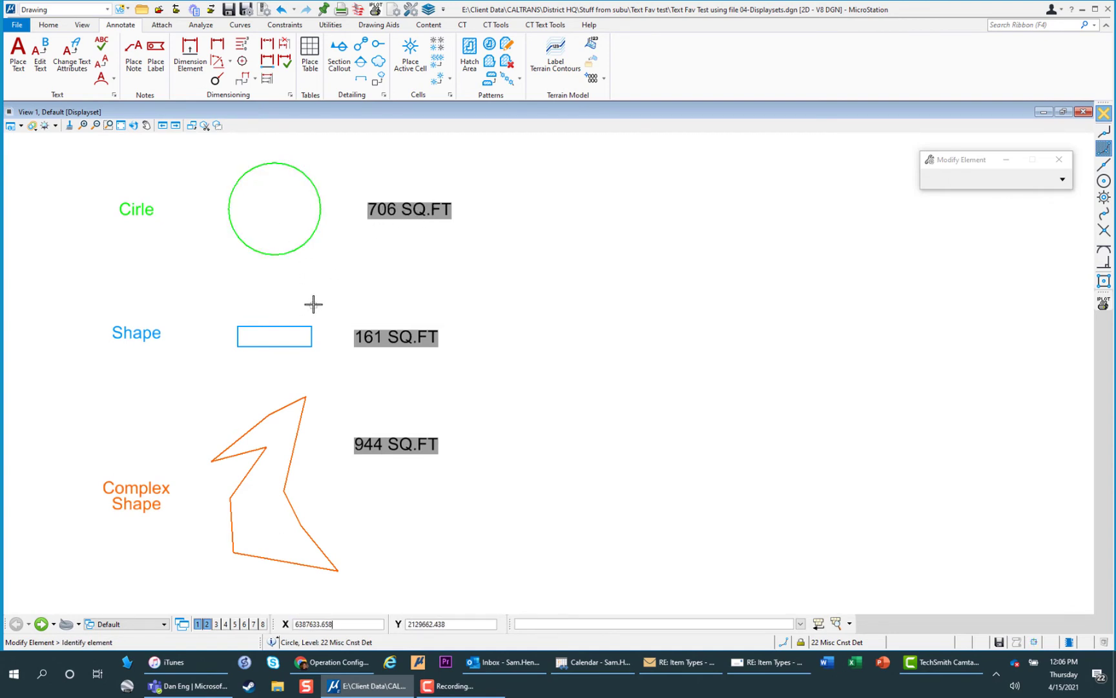
Raise the rectangle's upper edge to about 287 square feet and move the complex shape's top vertex rightward to about 1094 square feet
left_click(274, 325)
left_click(274, 310)
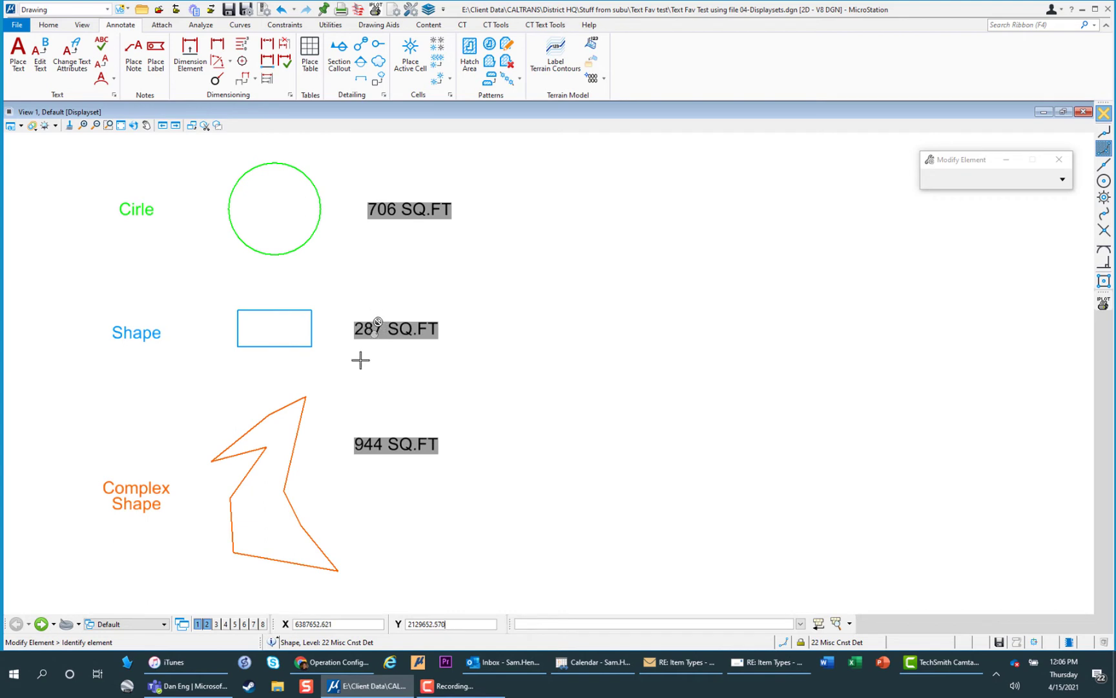
left_click(305, 396)
left_click(344, 406)
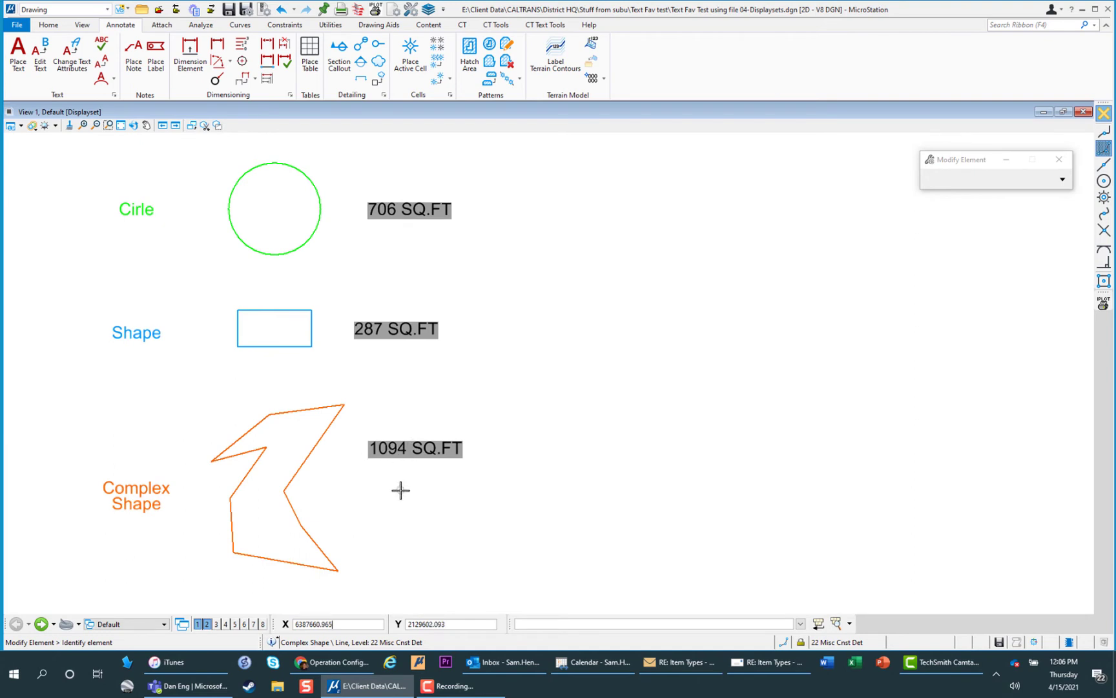
Start a new note containing the Area text favorite, with relative association to elements enabled
left_click(138, 62)
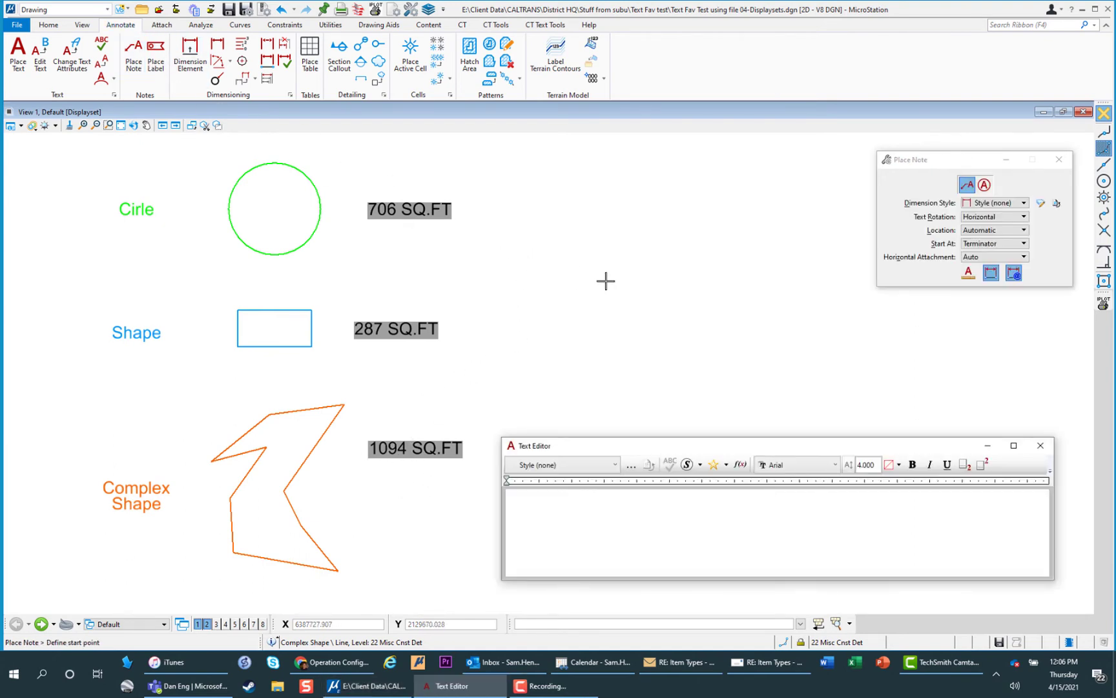
left_click(727, 465)
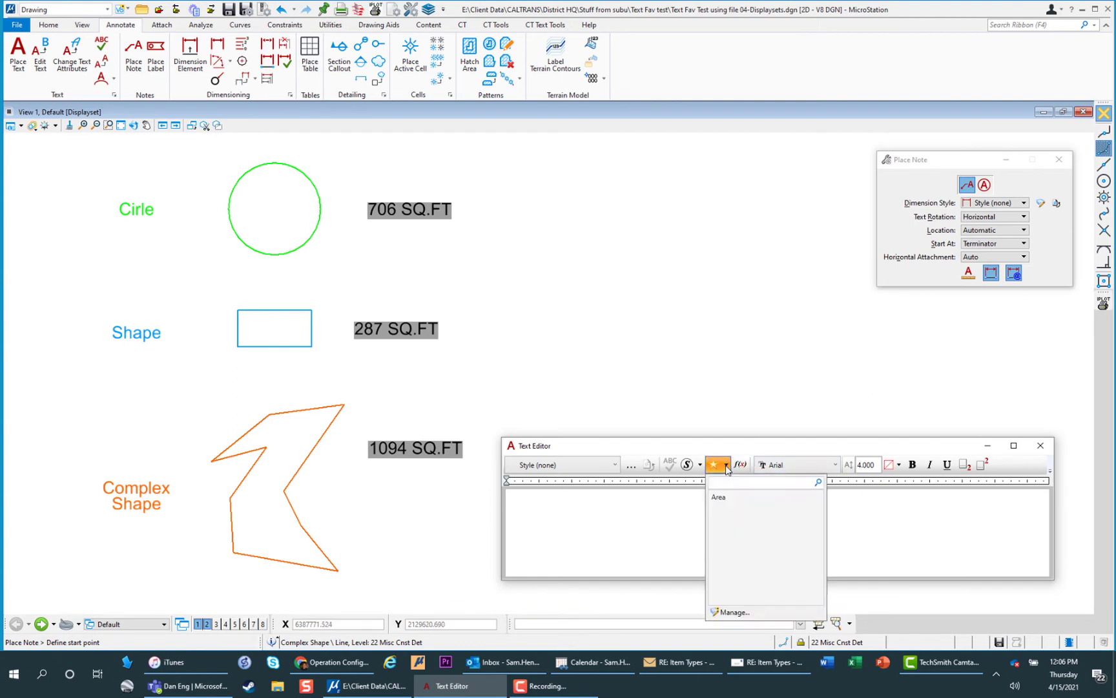
left_click(726, 499)
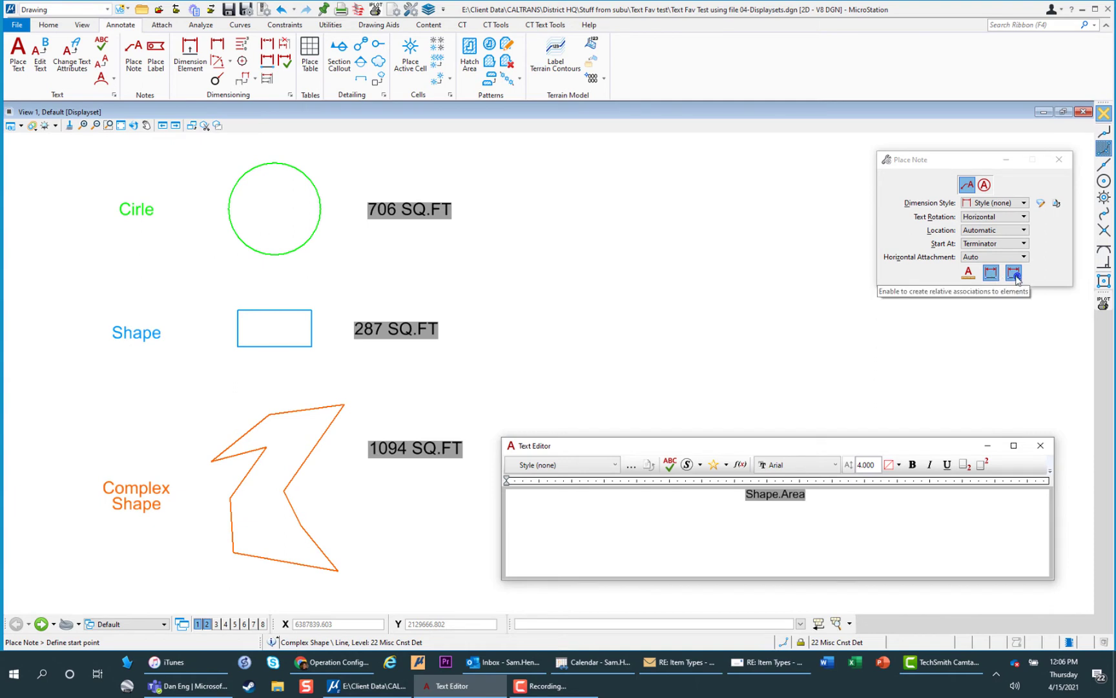
left_click(1015, 276)
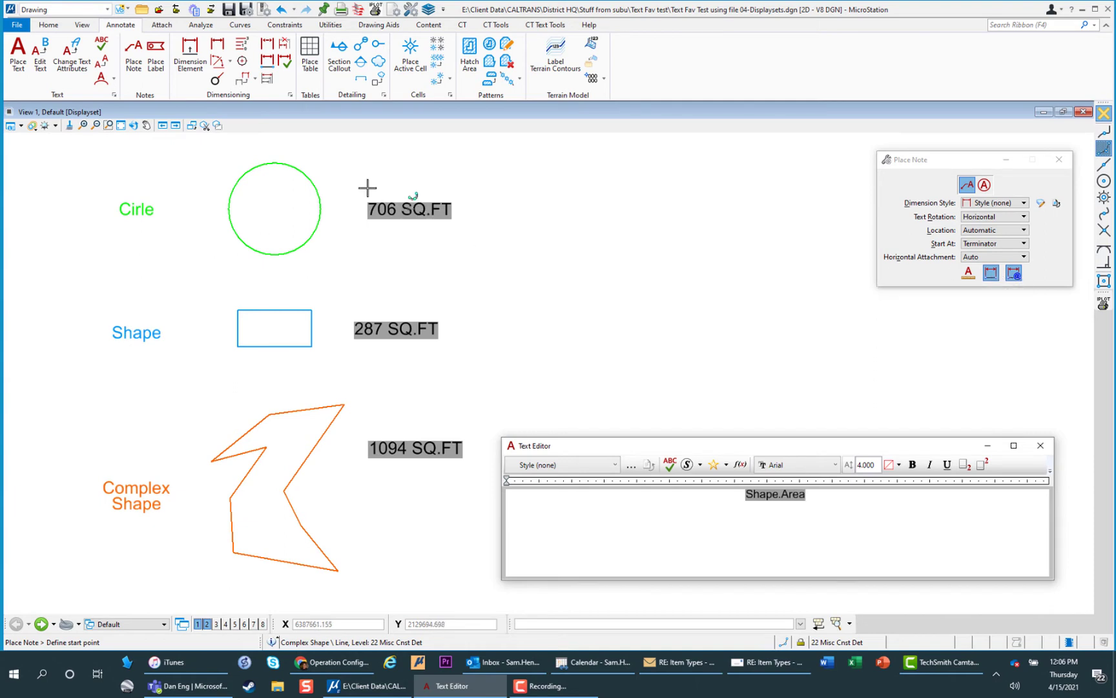
Place area notes with leaders attached to the circle's upper-right edge, the rectangle's upper-right corner and the complex shape's top vertex
left_click(309, 178)
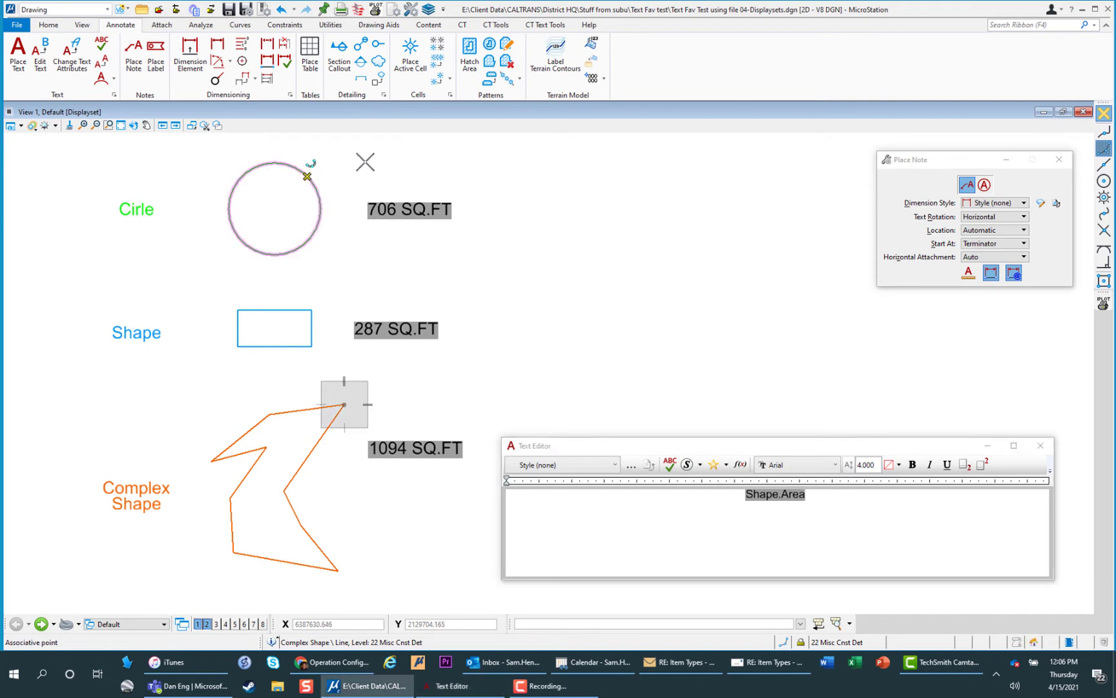
left_click(365, 162)
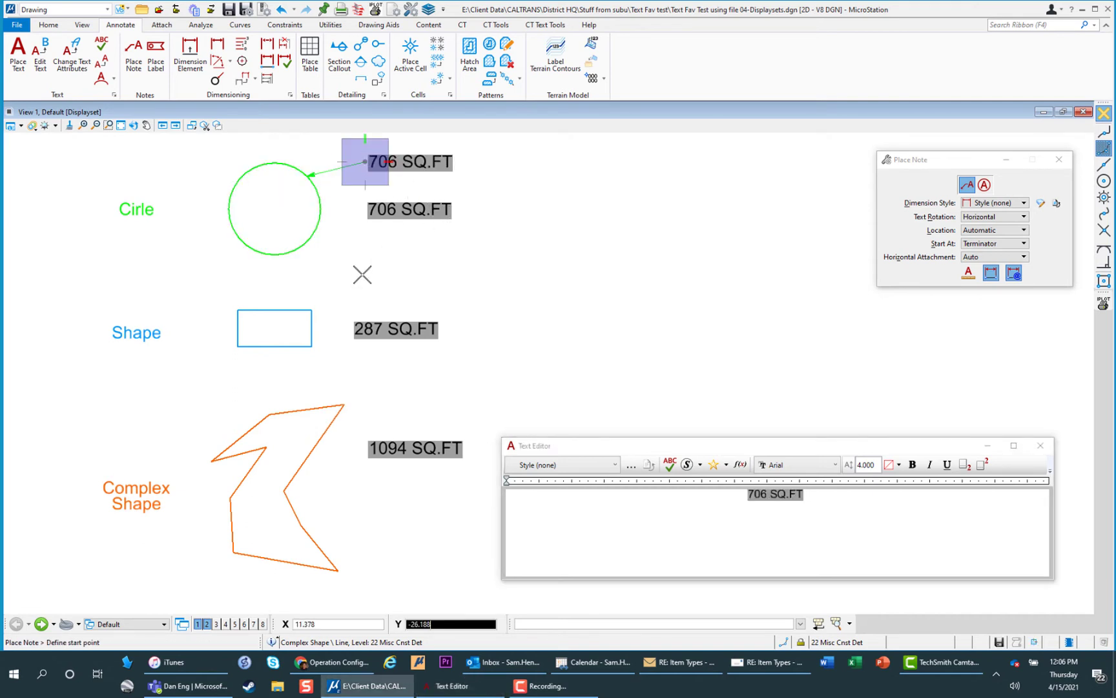
left_click(312, 309)
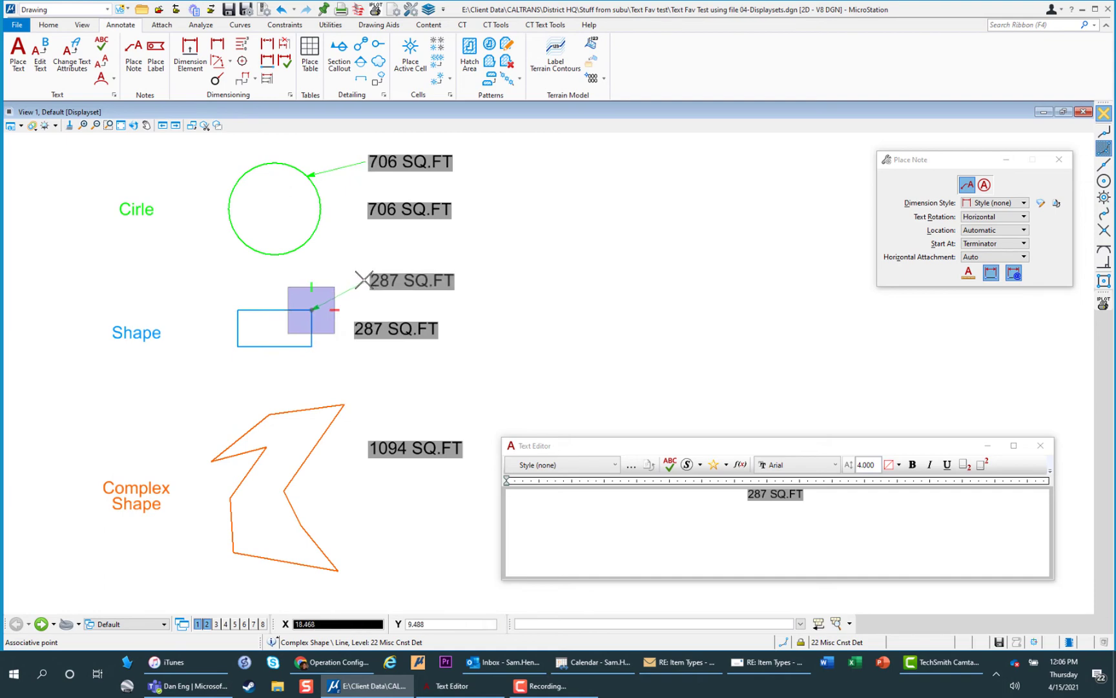
left_click(365, 278)
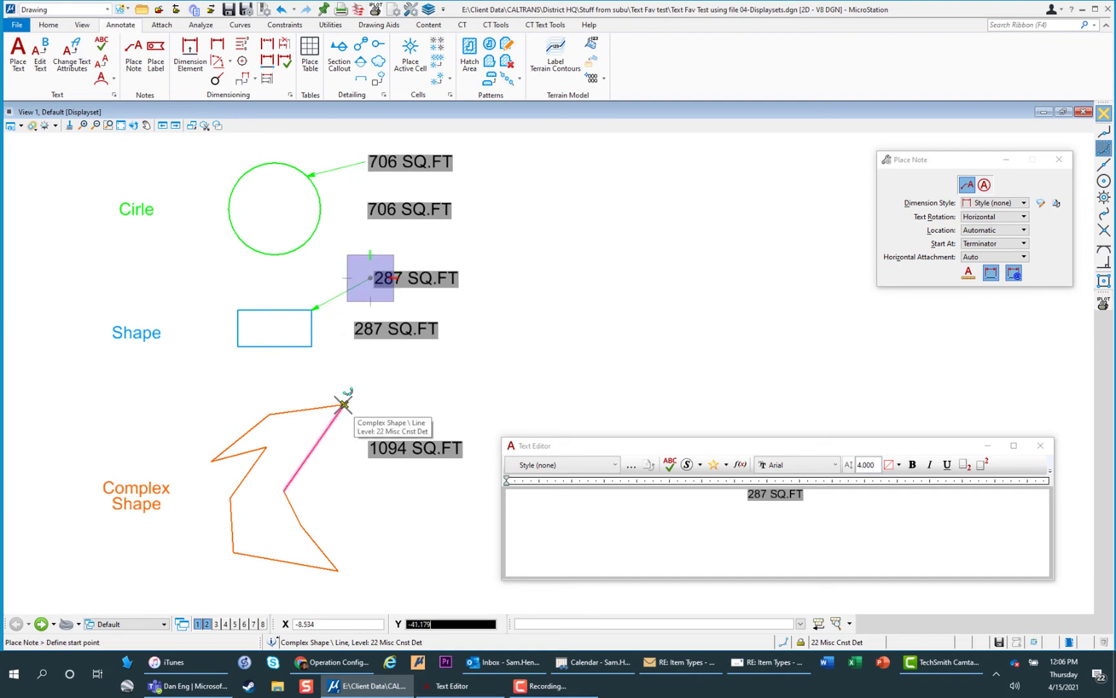
left_click(344, 404)
left_click(396, 394)
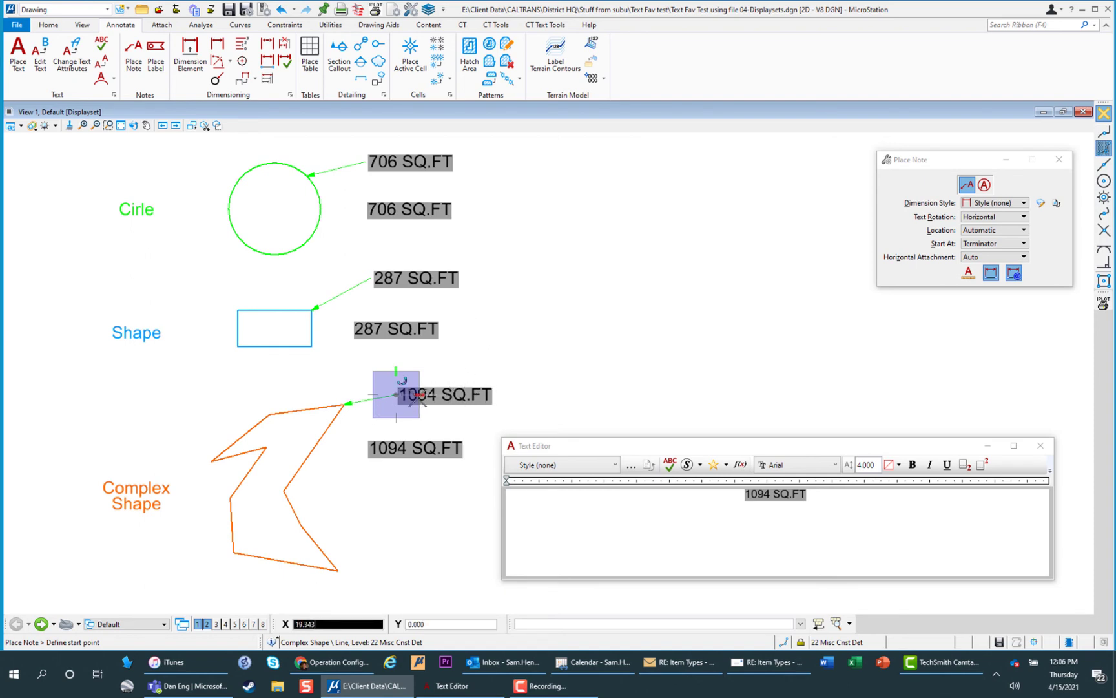
Shrink the circle to about 306 square feet and raise the rectangle's lower edge to about 141 square feet with Modify Element
right_click(529, 266)
left_click(564, 300)
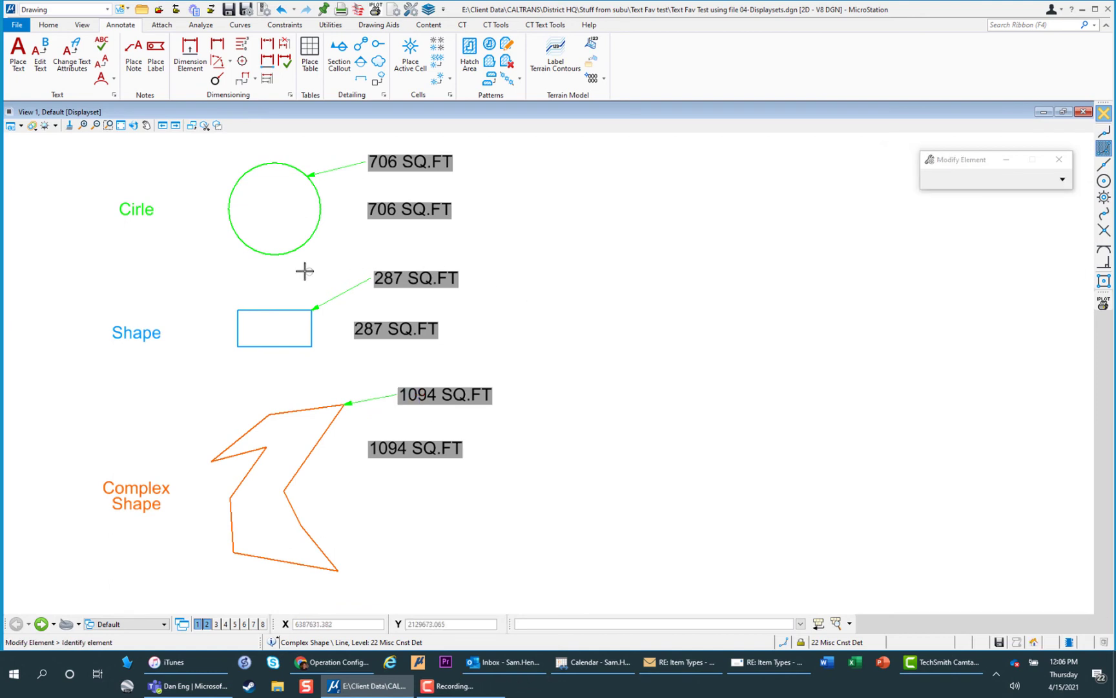
left_click(272, 252)
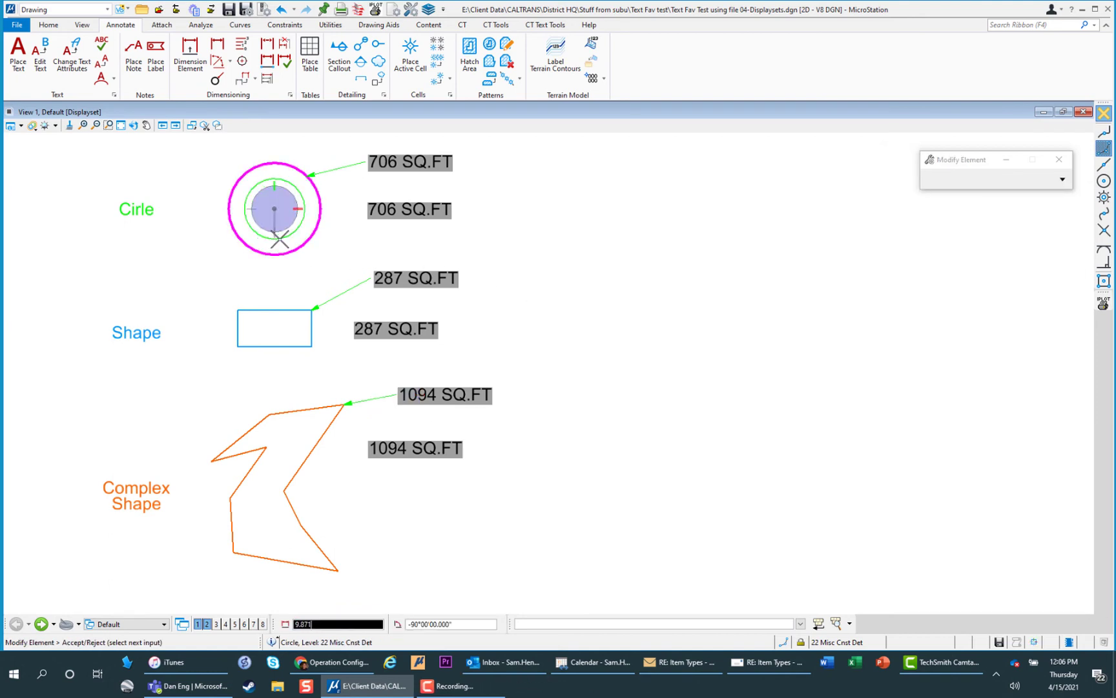
left_click(281, 238)
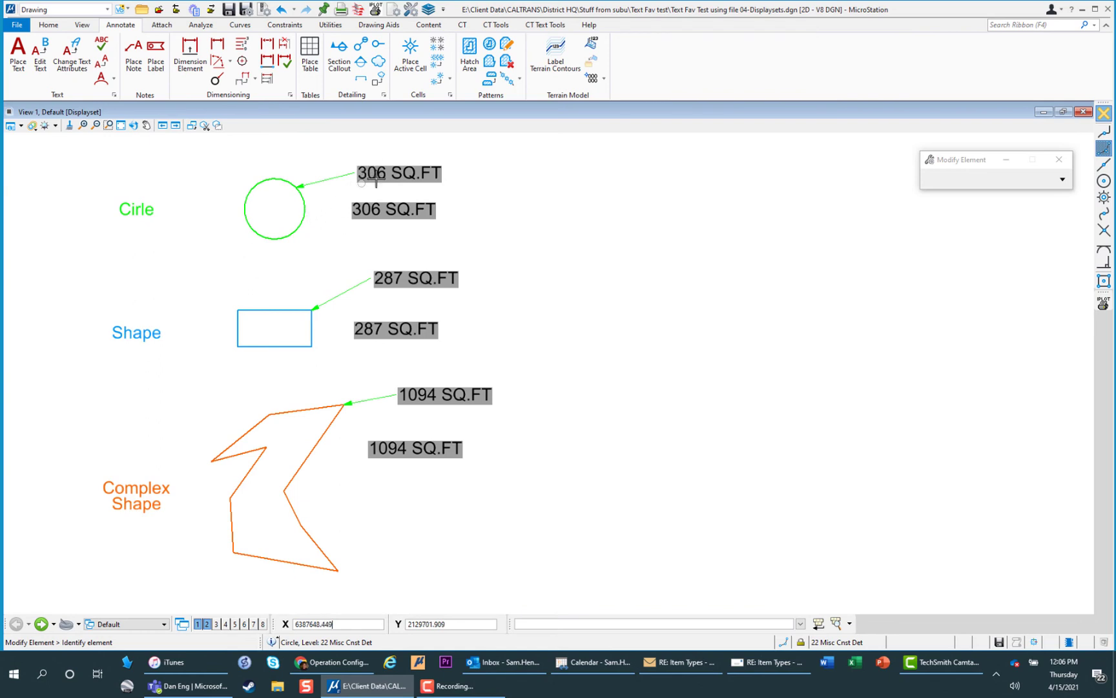
left_click(275, 334)
left_click(277, 329)
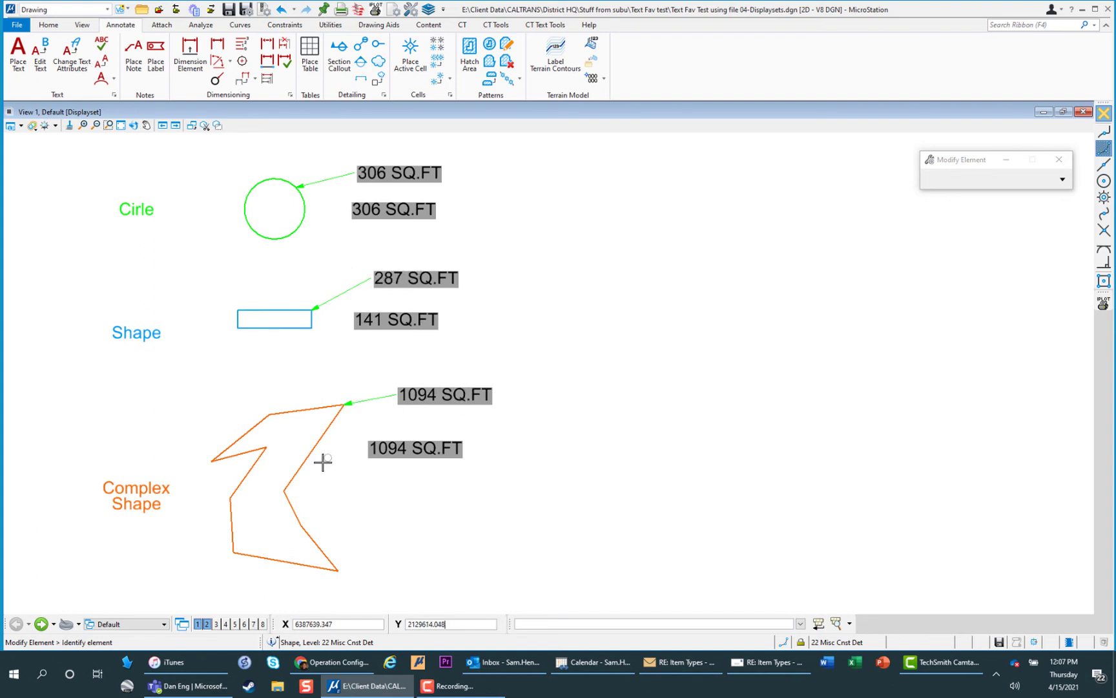
Move the complex shape's top vertex down and inward, and its lower-left vertex up and inward, to about 542 square feet
left_click(337, 405)
left_click(315, 430)
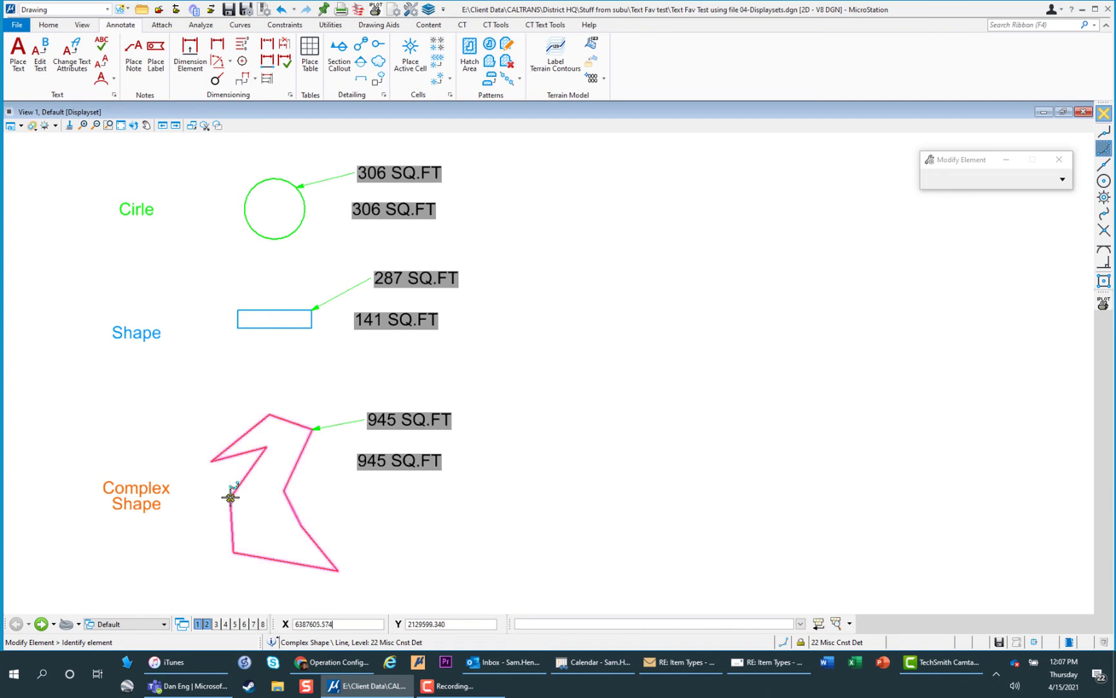
left_click(234, 549)
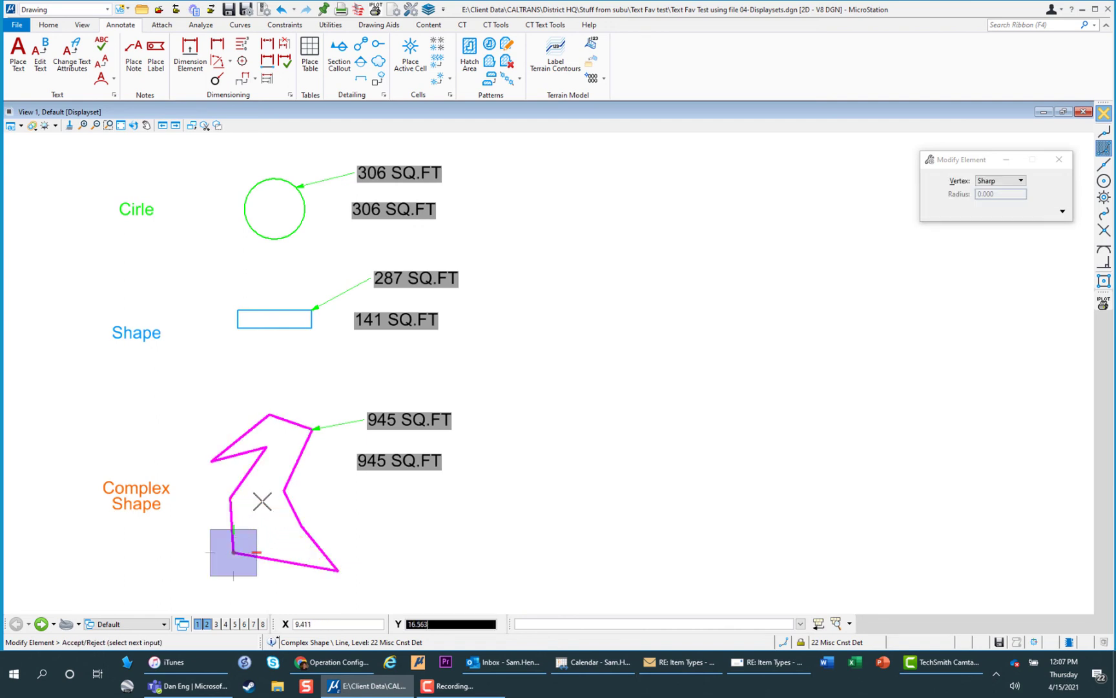
left_click(263, 502)
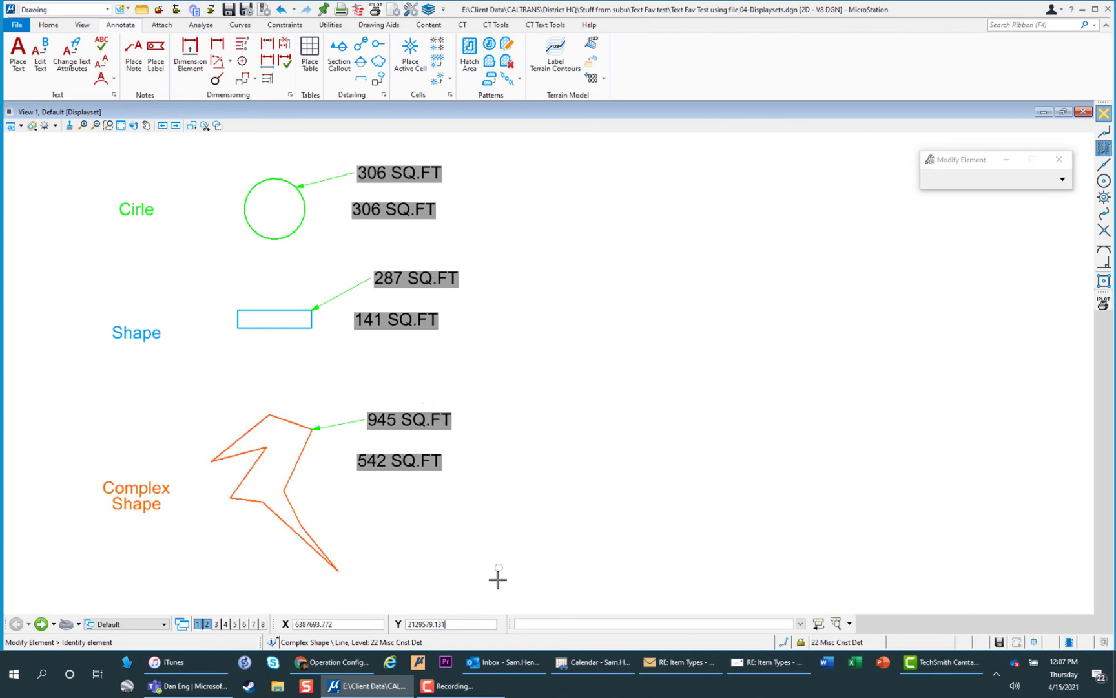
Update all text fields in the file with the key-in "field update all file", undocking the key-in window for it and docking it again
left_click_drag(510, 623, 526, 516)
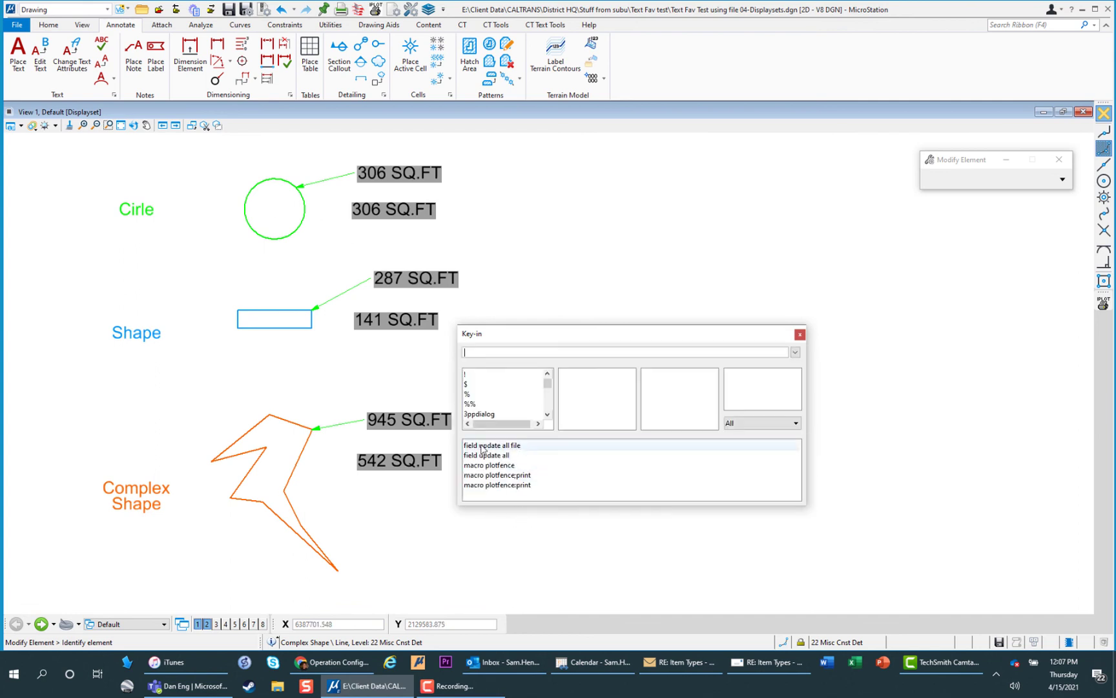
left_click(484, 446)
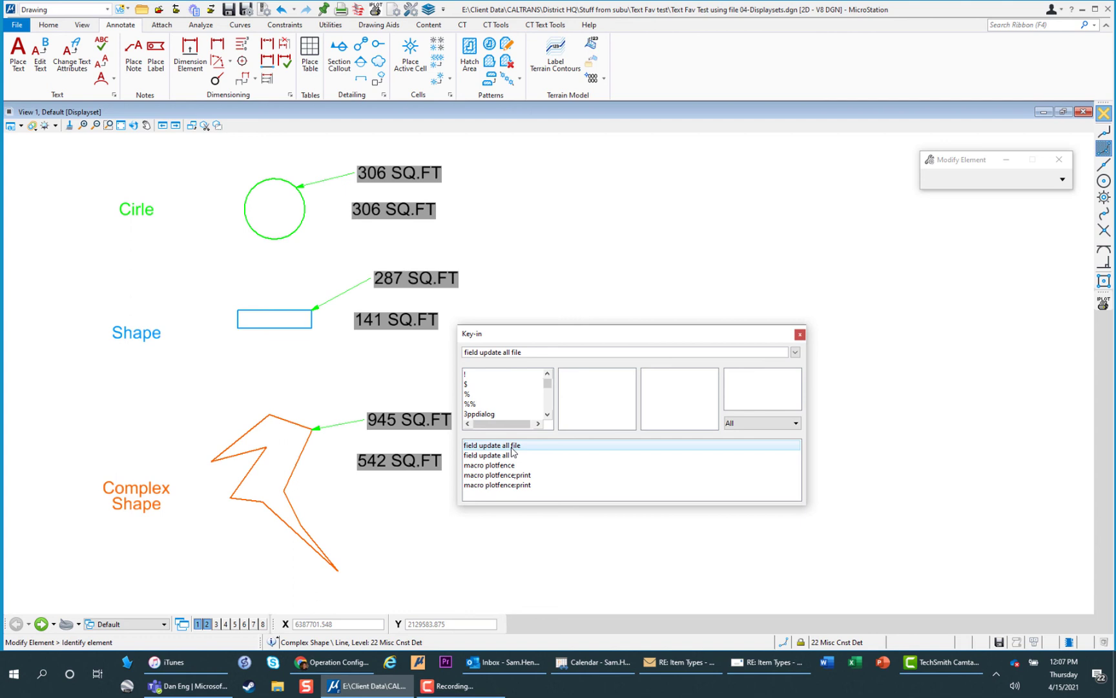
double_click(512, 448)
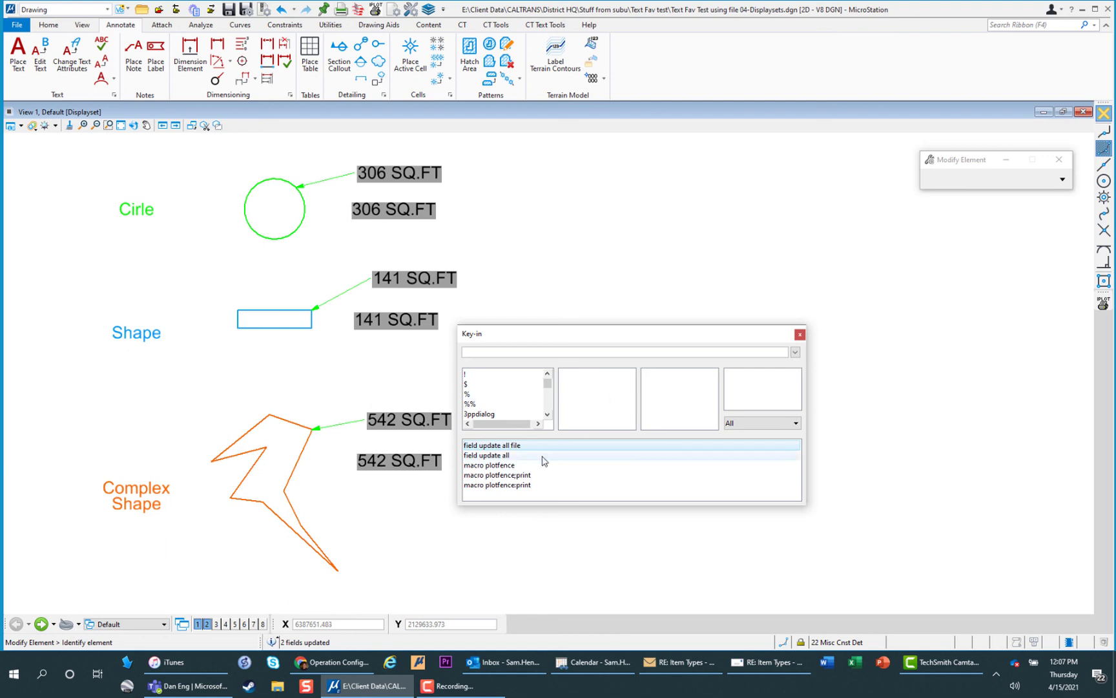
left_click_drag(583, 336, 648, 598)
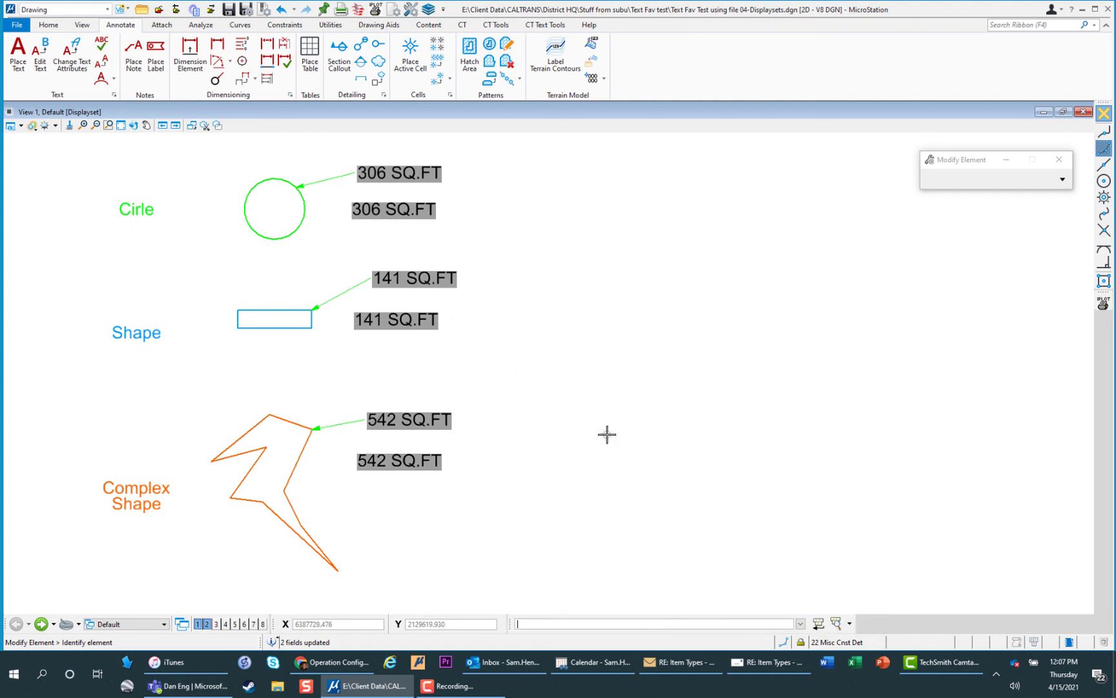